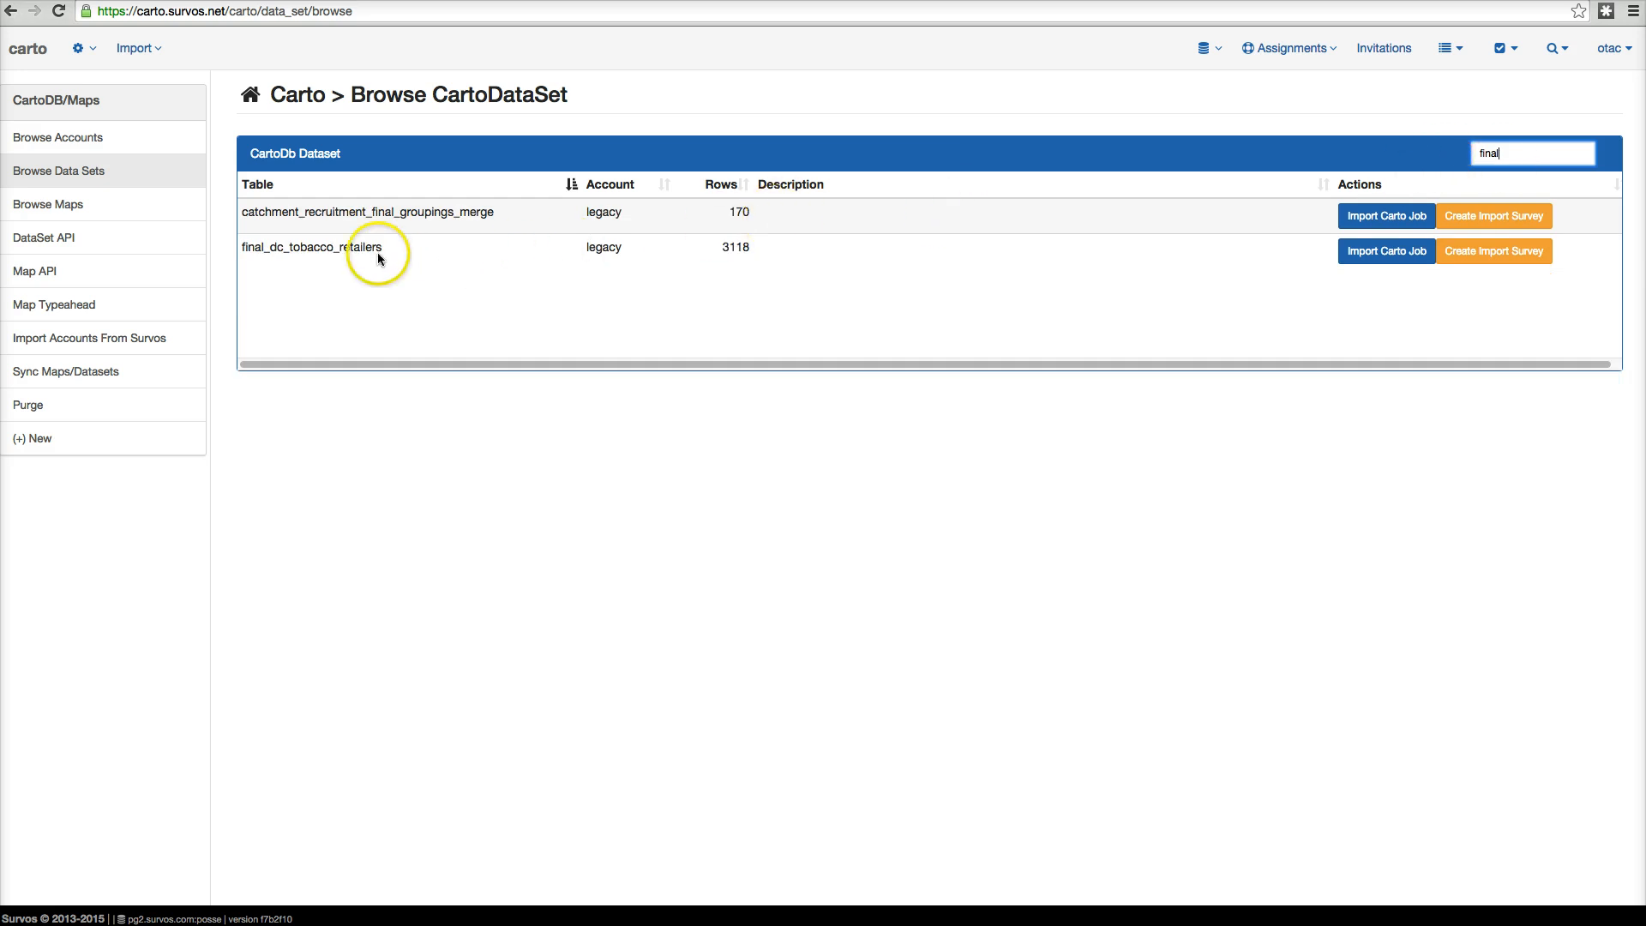
Step: Create an import survey from the final_dc_tobacco_retailers dataset, keeping the default settings
left_click(1509, 252)
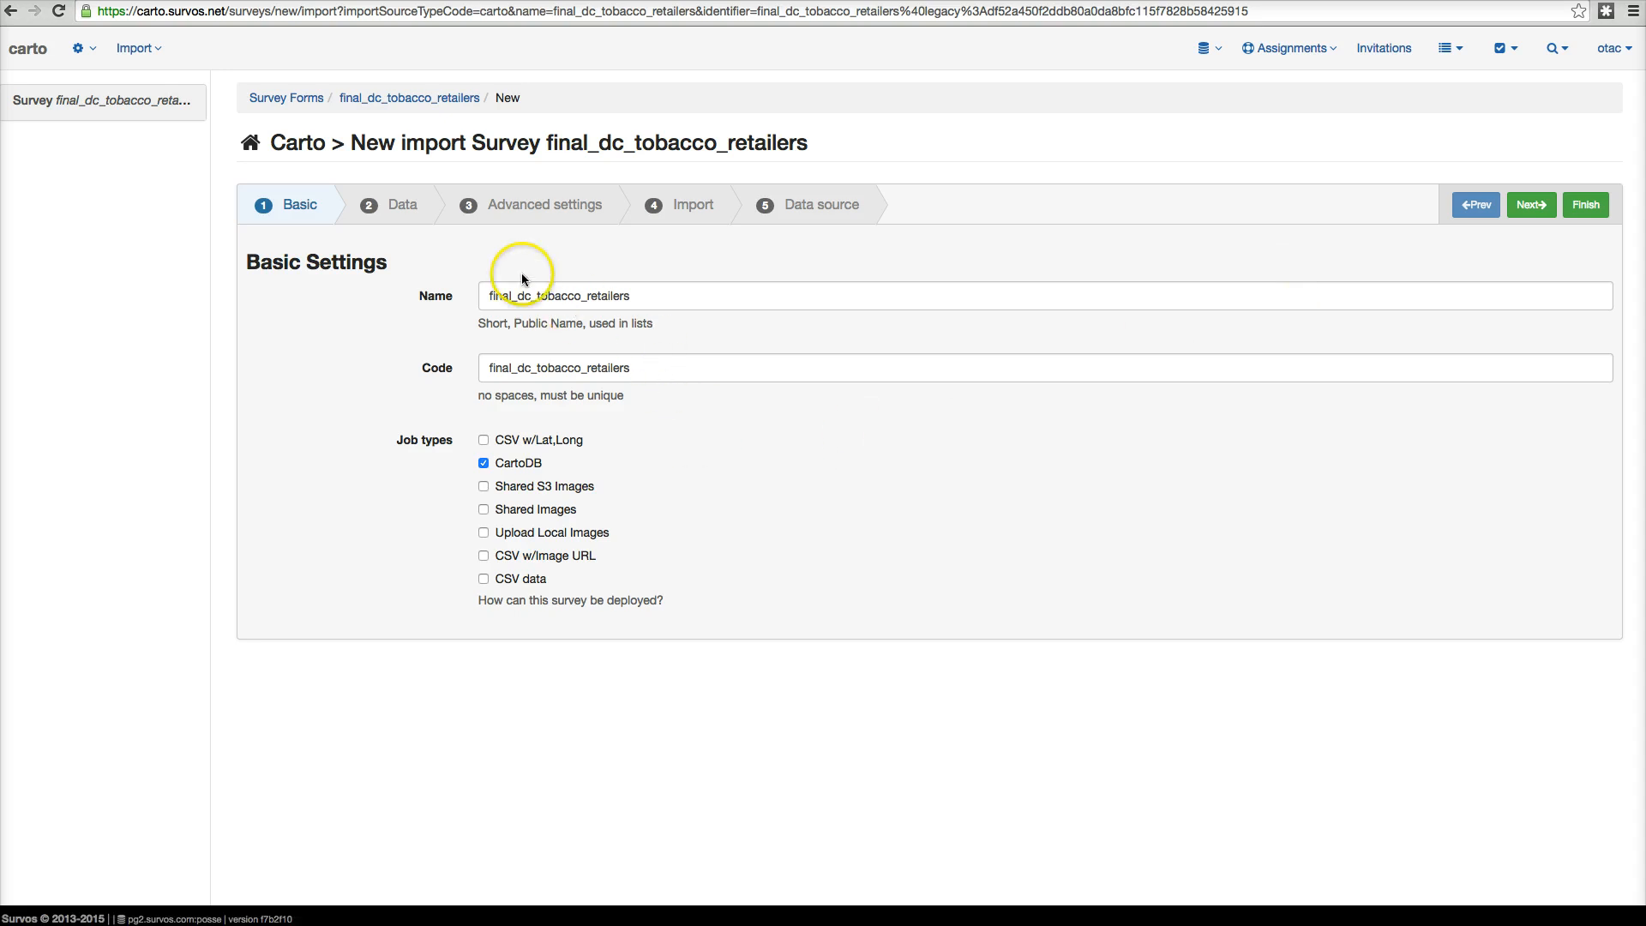
left_click(408, 212)
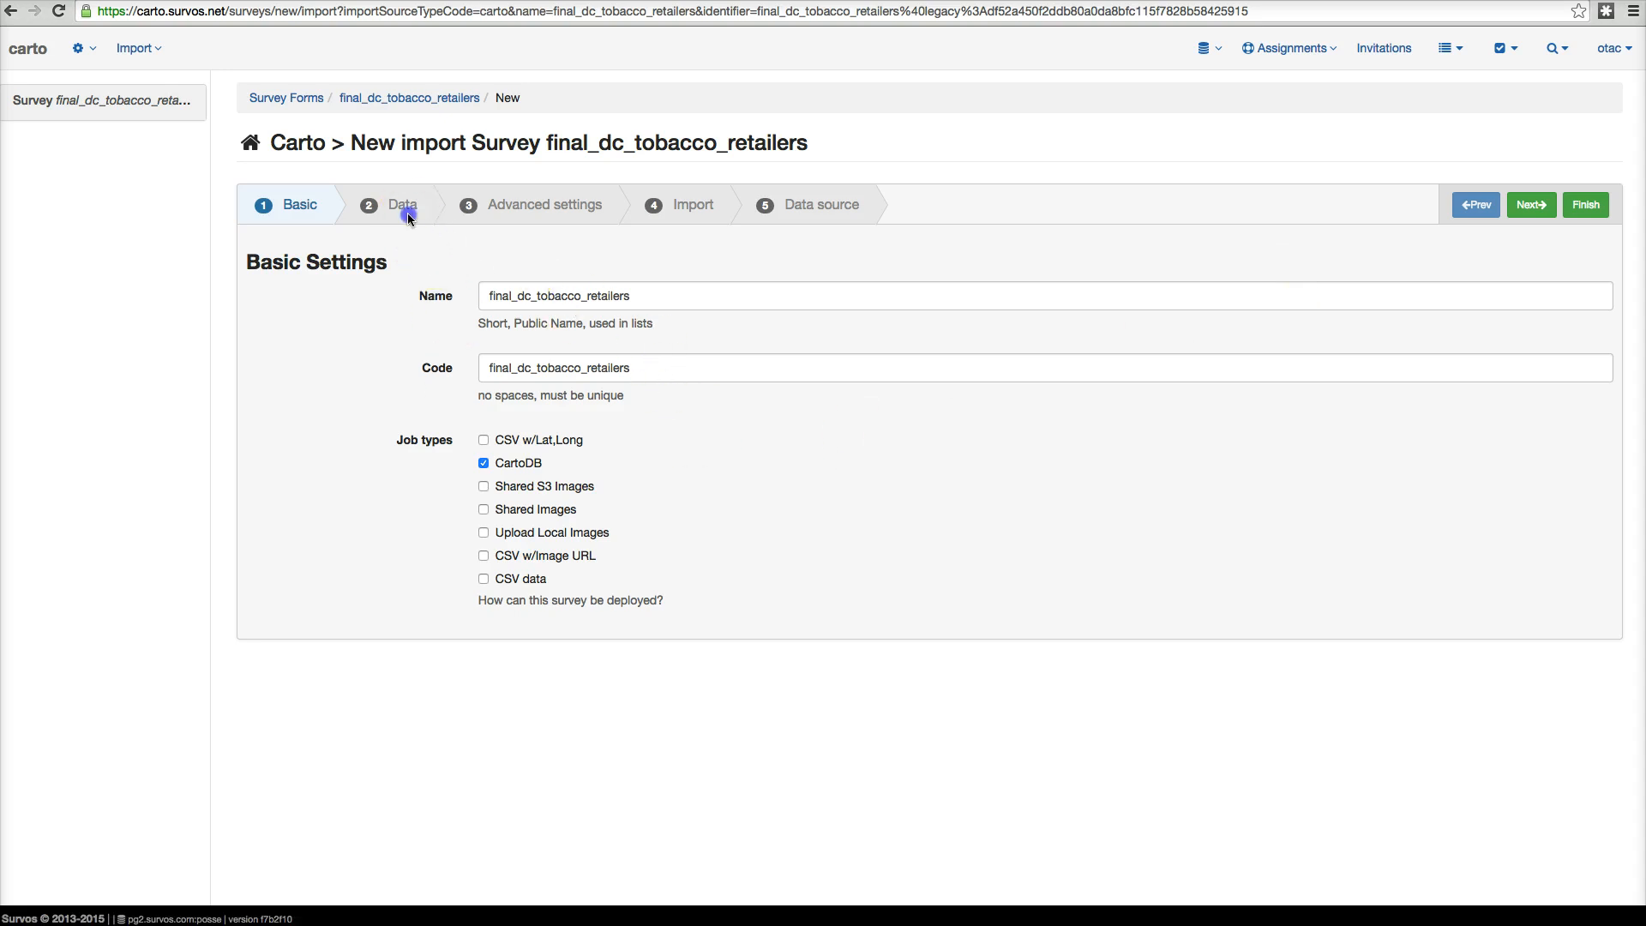
left_click(505, 208)
left_click(661, 209)
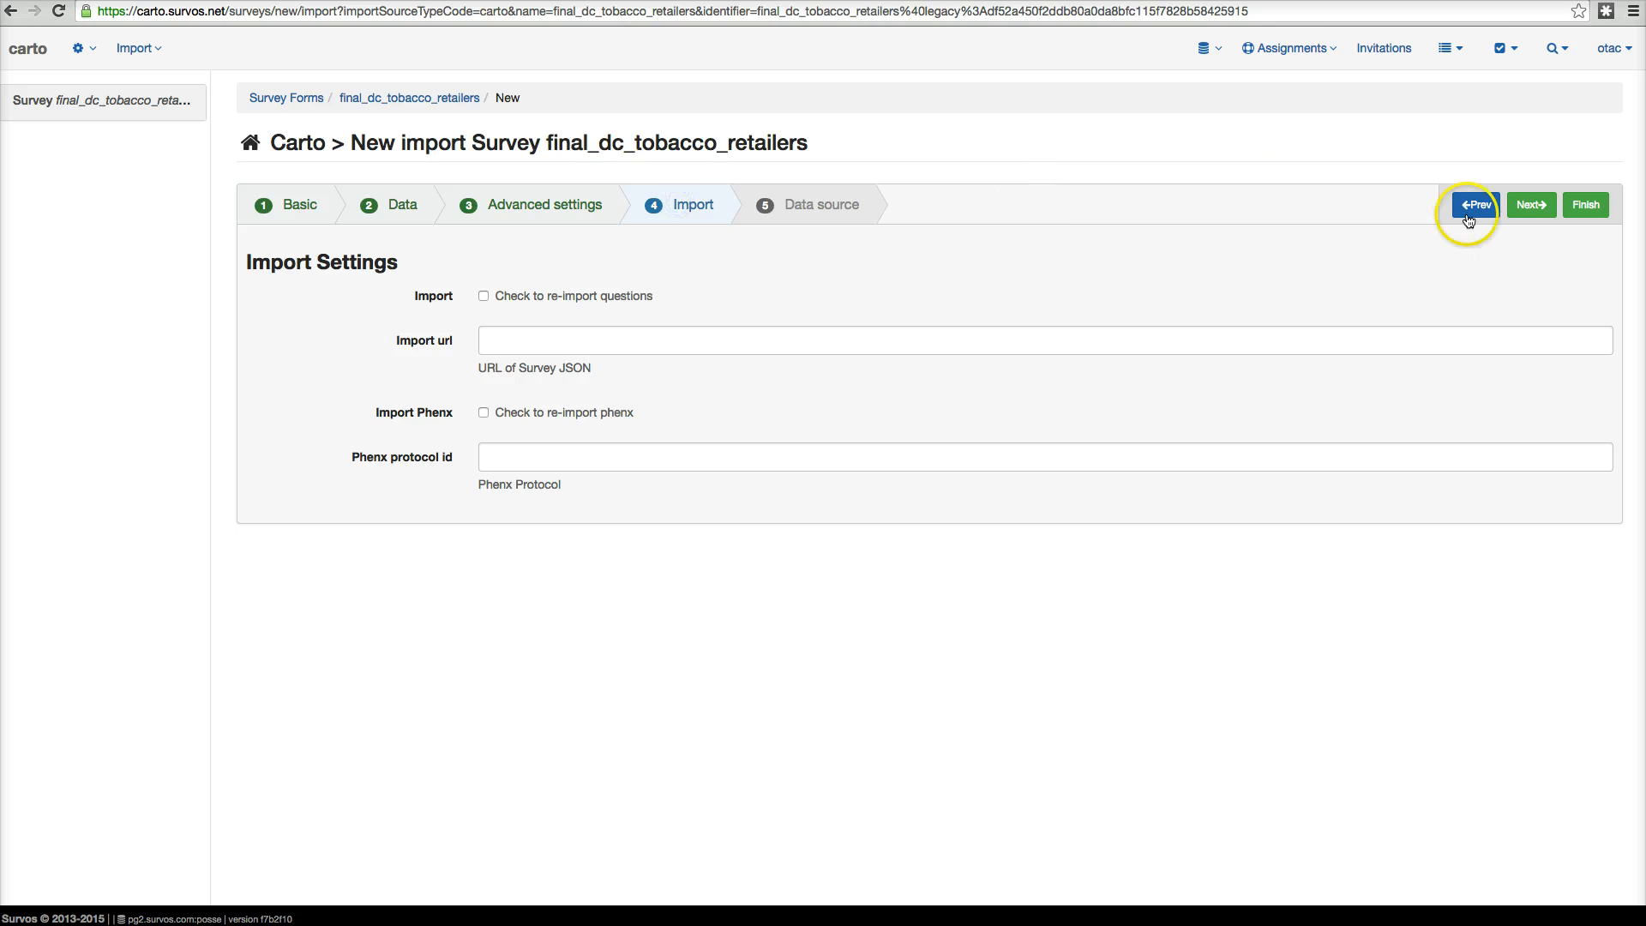
left_click(1585, 205)
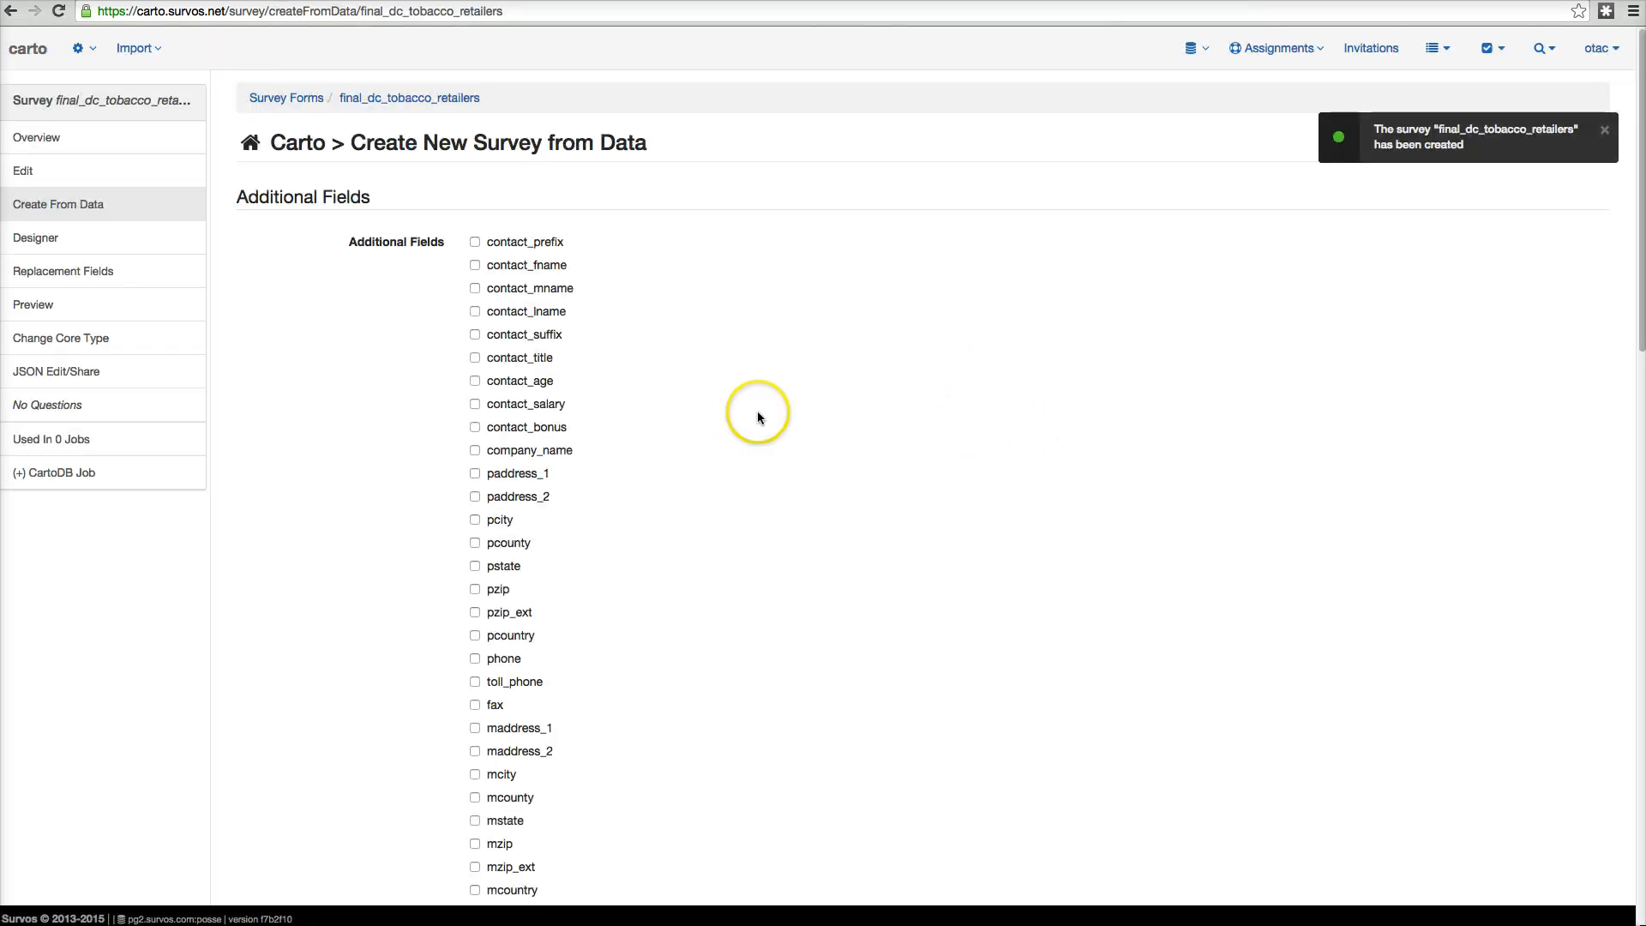
Step: Include paddress_1, paddress_2, pzip and pzip_ext as additional survey fields
left_click(477, 474)
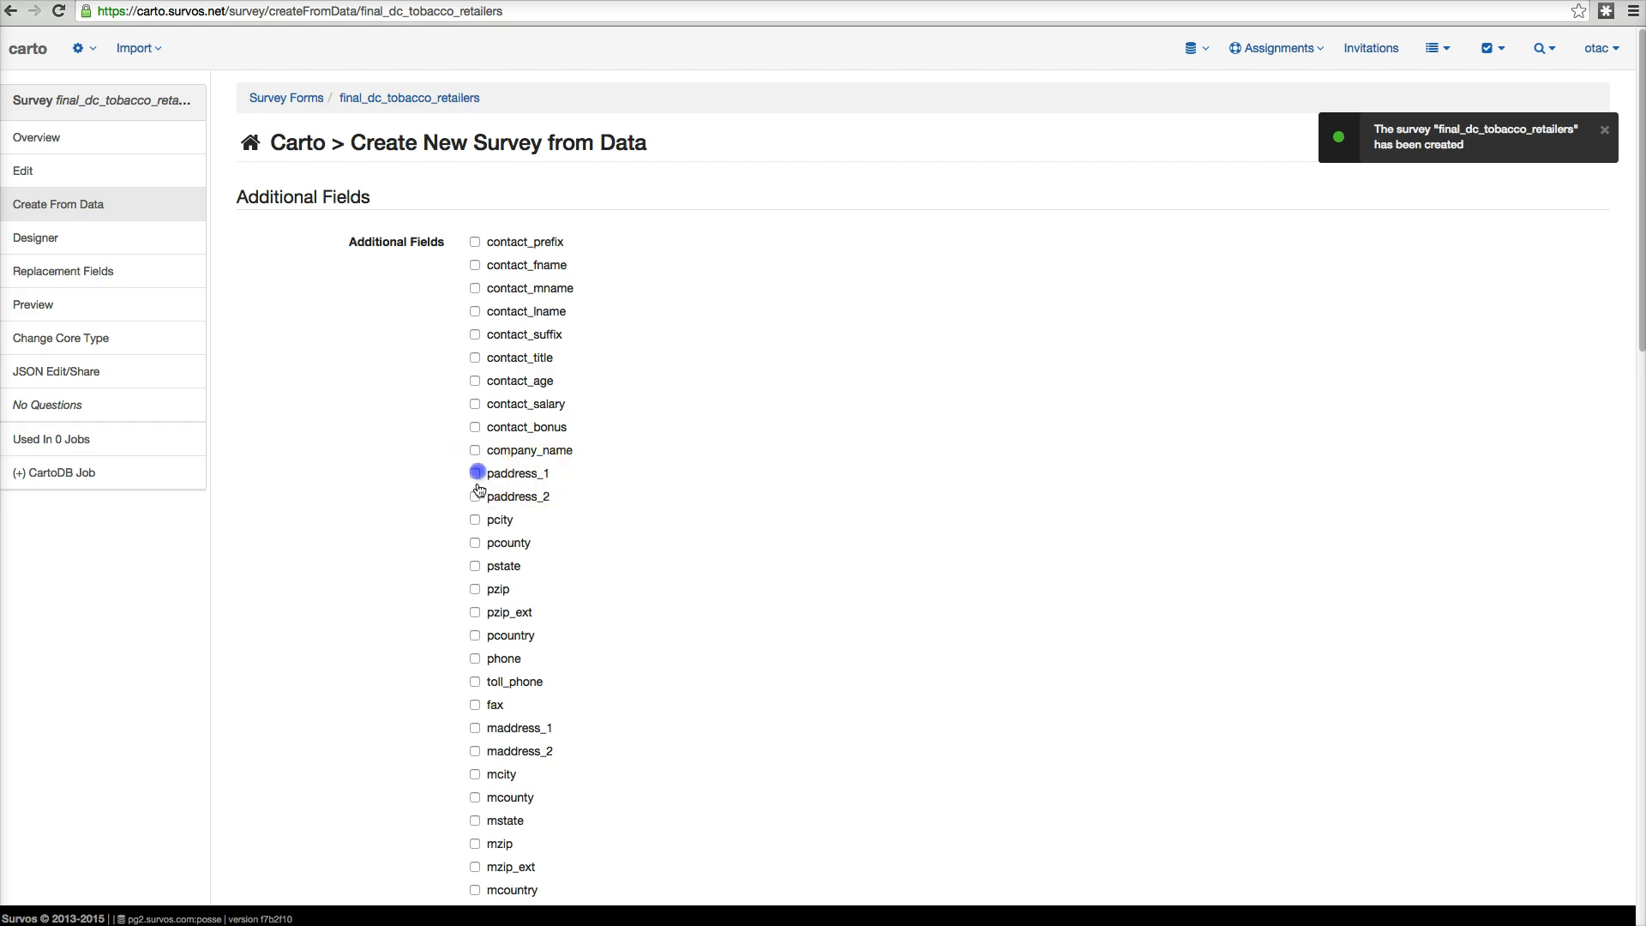
left_click(474, 497)
scroll(671, 479, "down", 1)
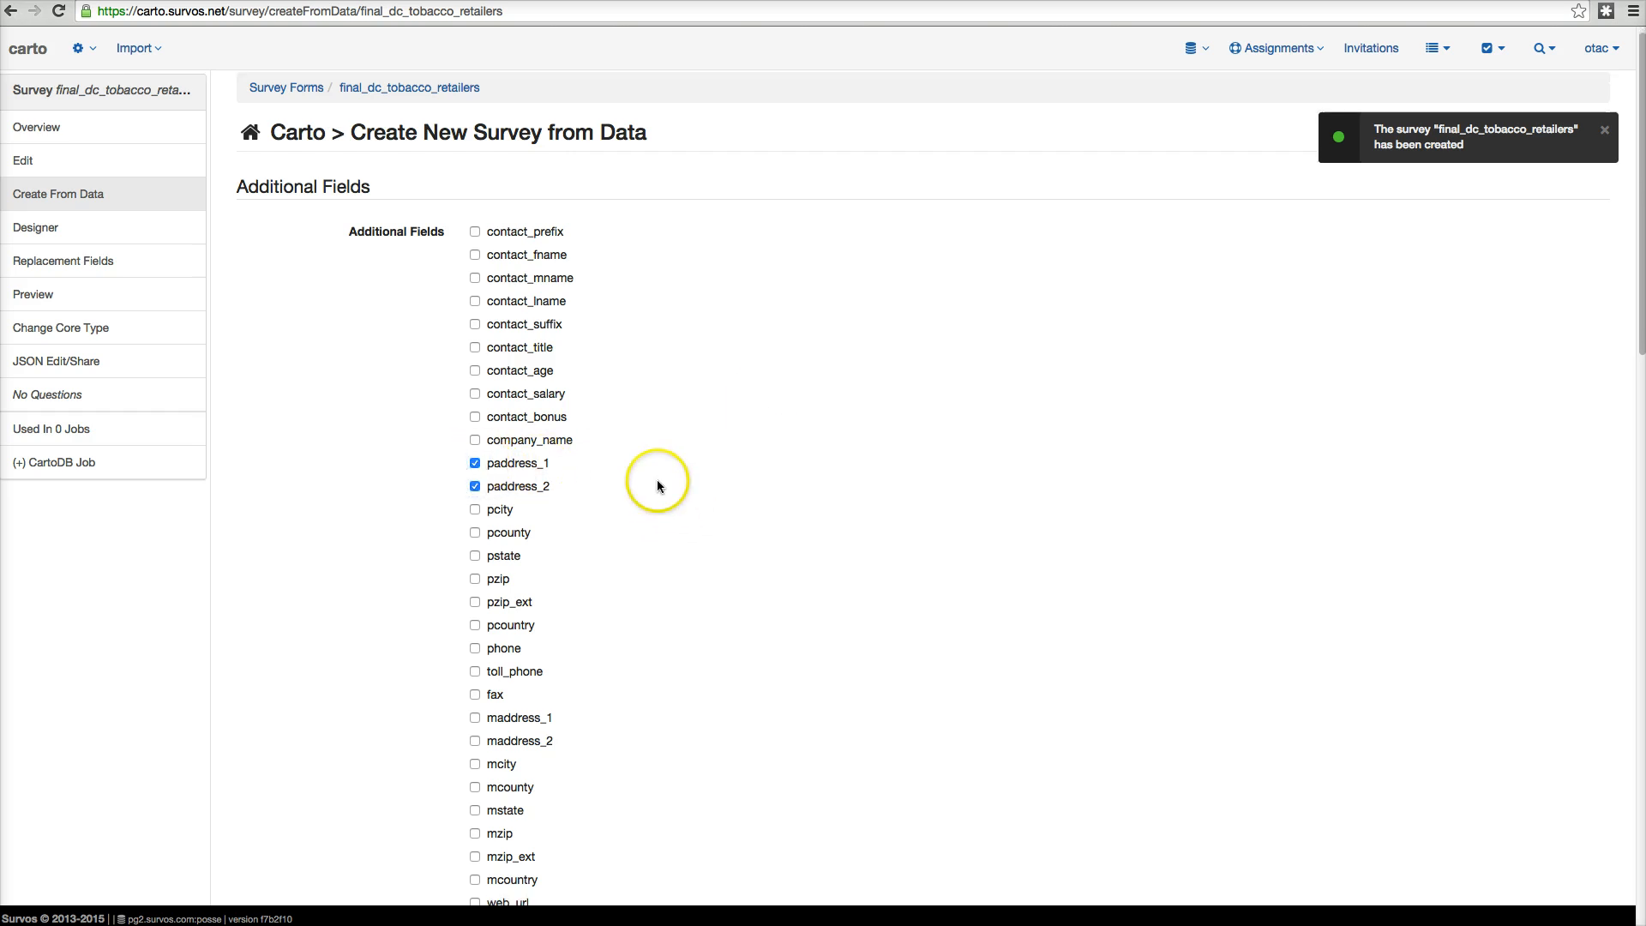
left_click(475, 580)
left_click(475, 602)
Step: Look through the remaining additional fields and include the phone field
scroll(598, 545, "down", 2)
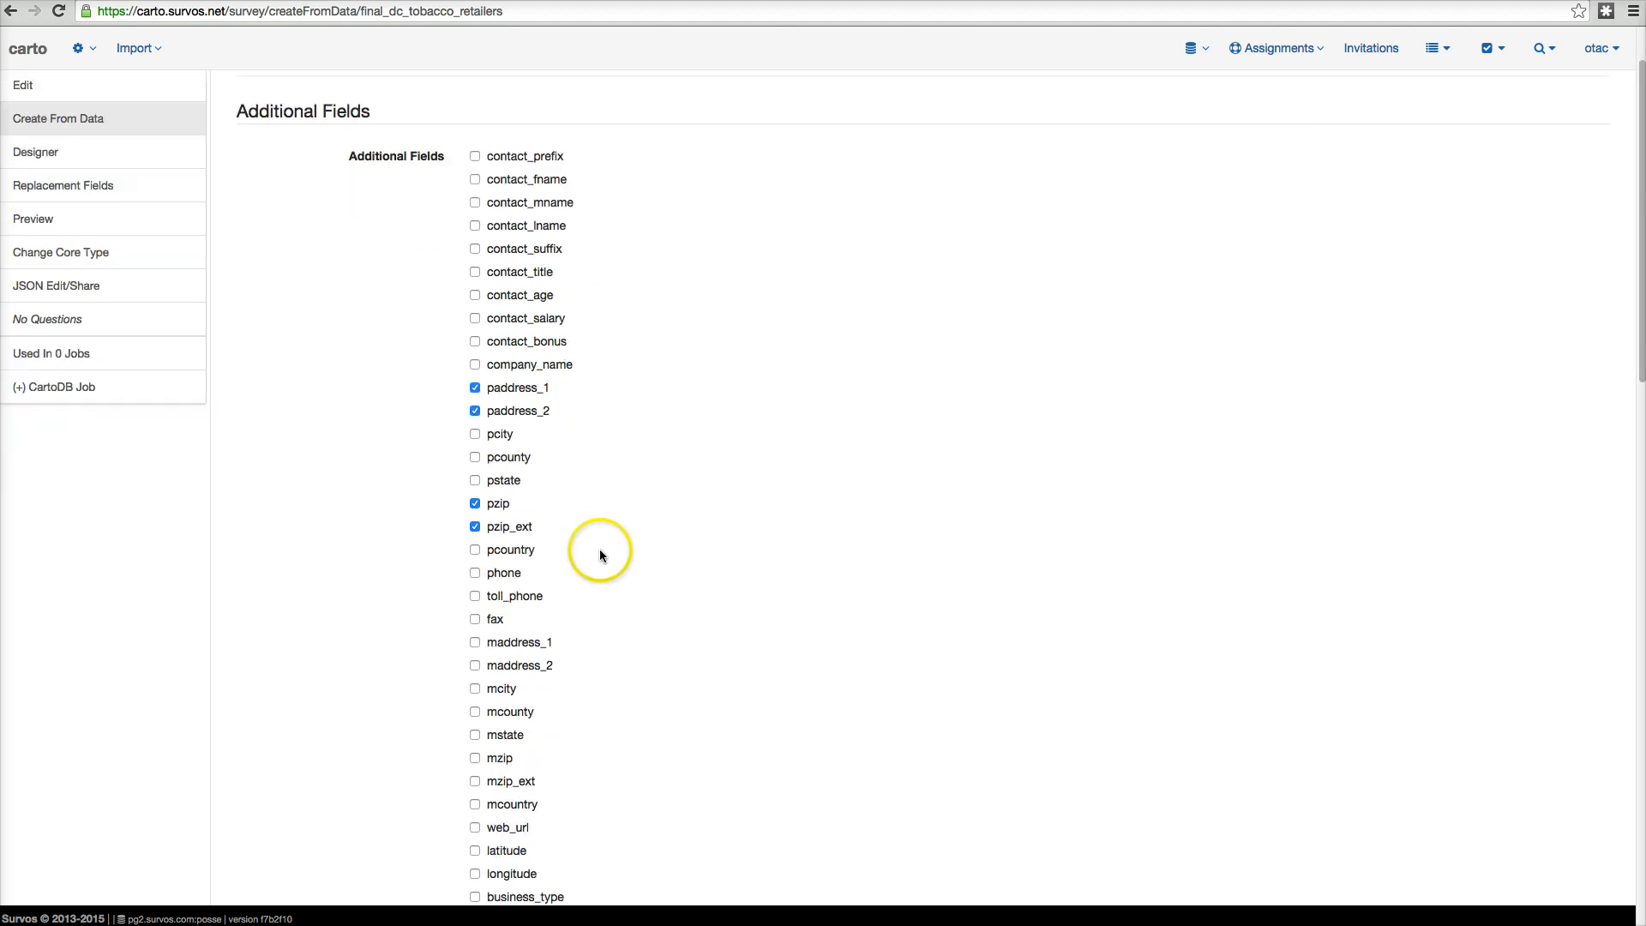
scroll(558, 576, "down", 1)
scroll(559, 582, "down", 5)
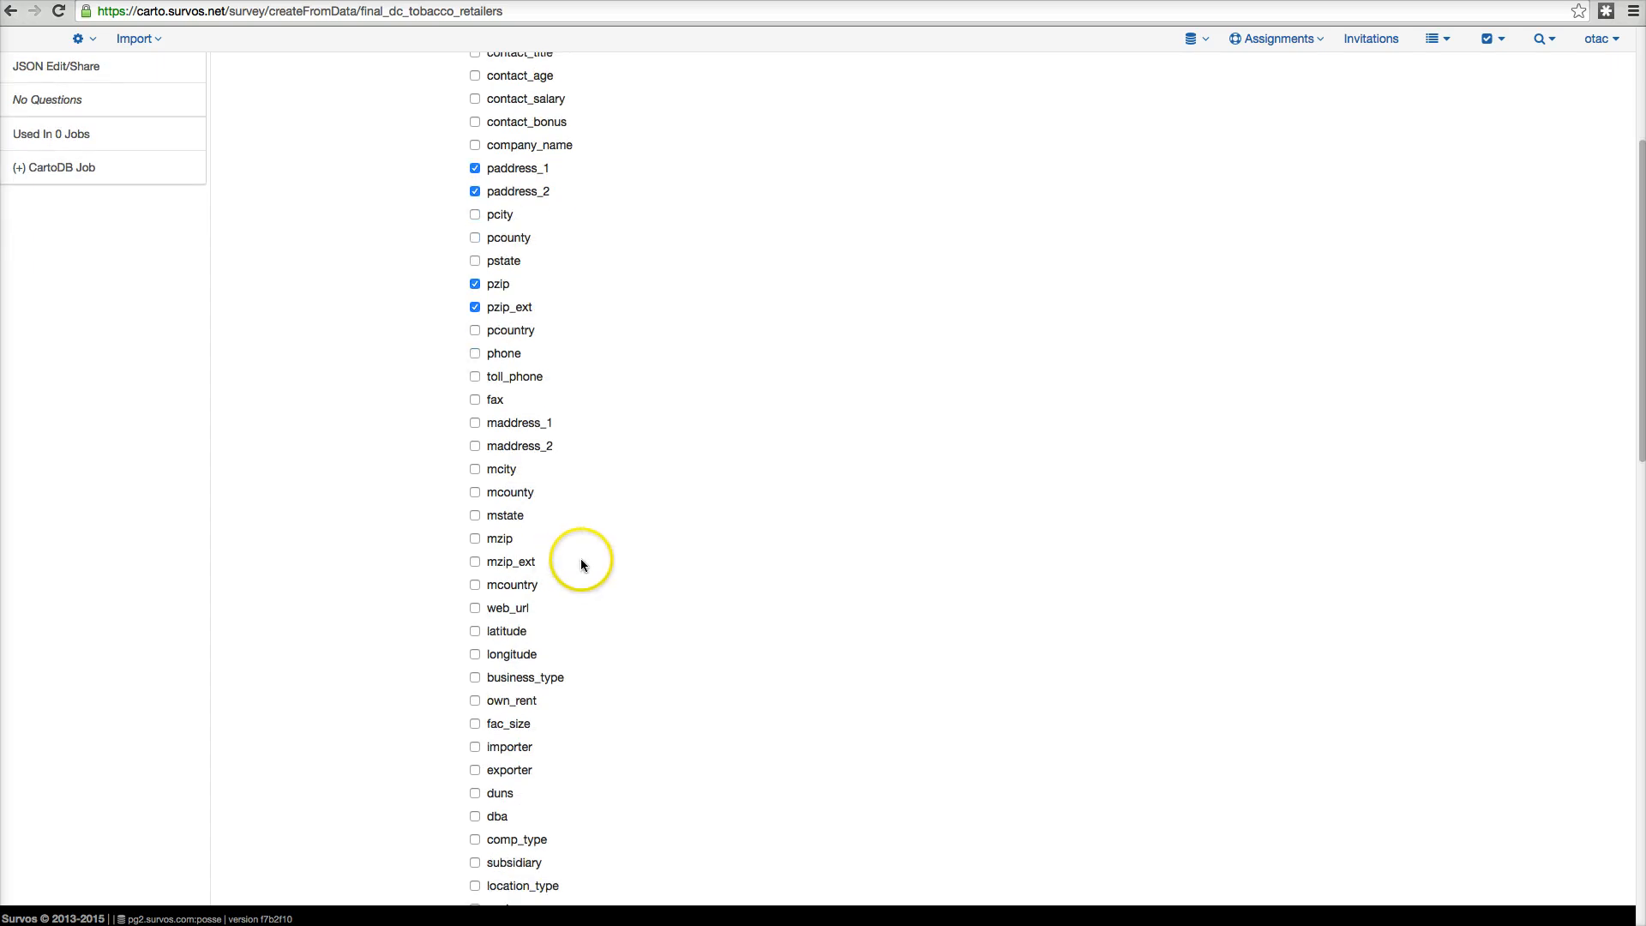
scroll(582, 560, "down", 1)
scroll(583, 564, "down", 15)
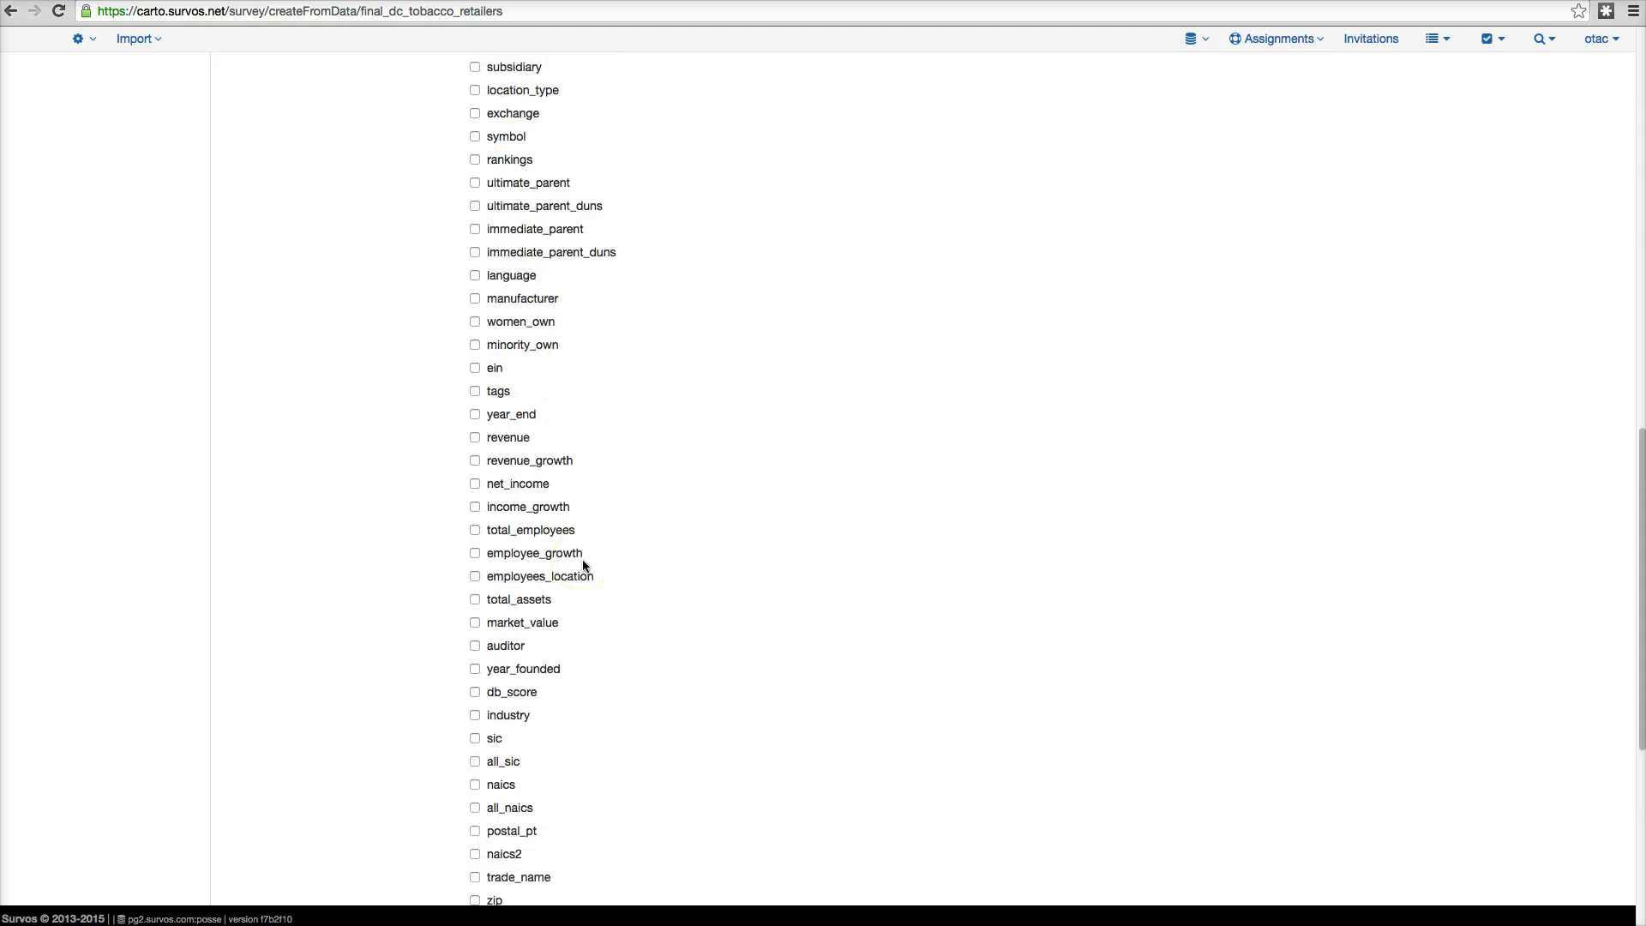
scroll(583, 559, "up", 18)
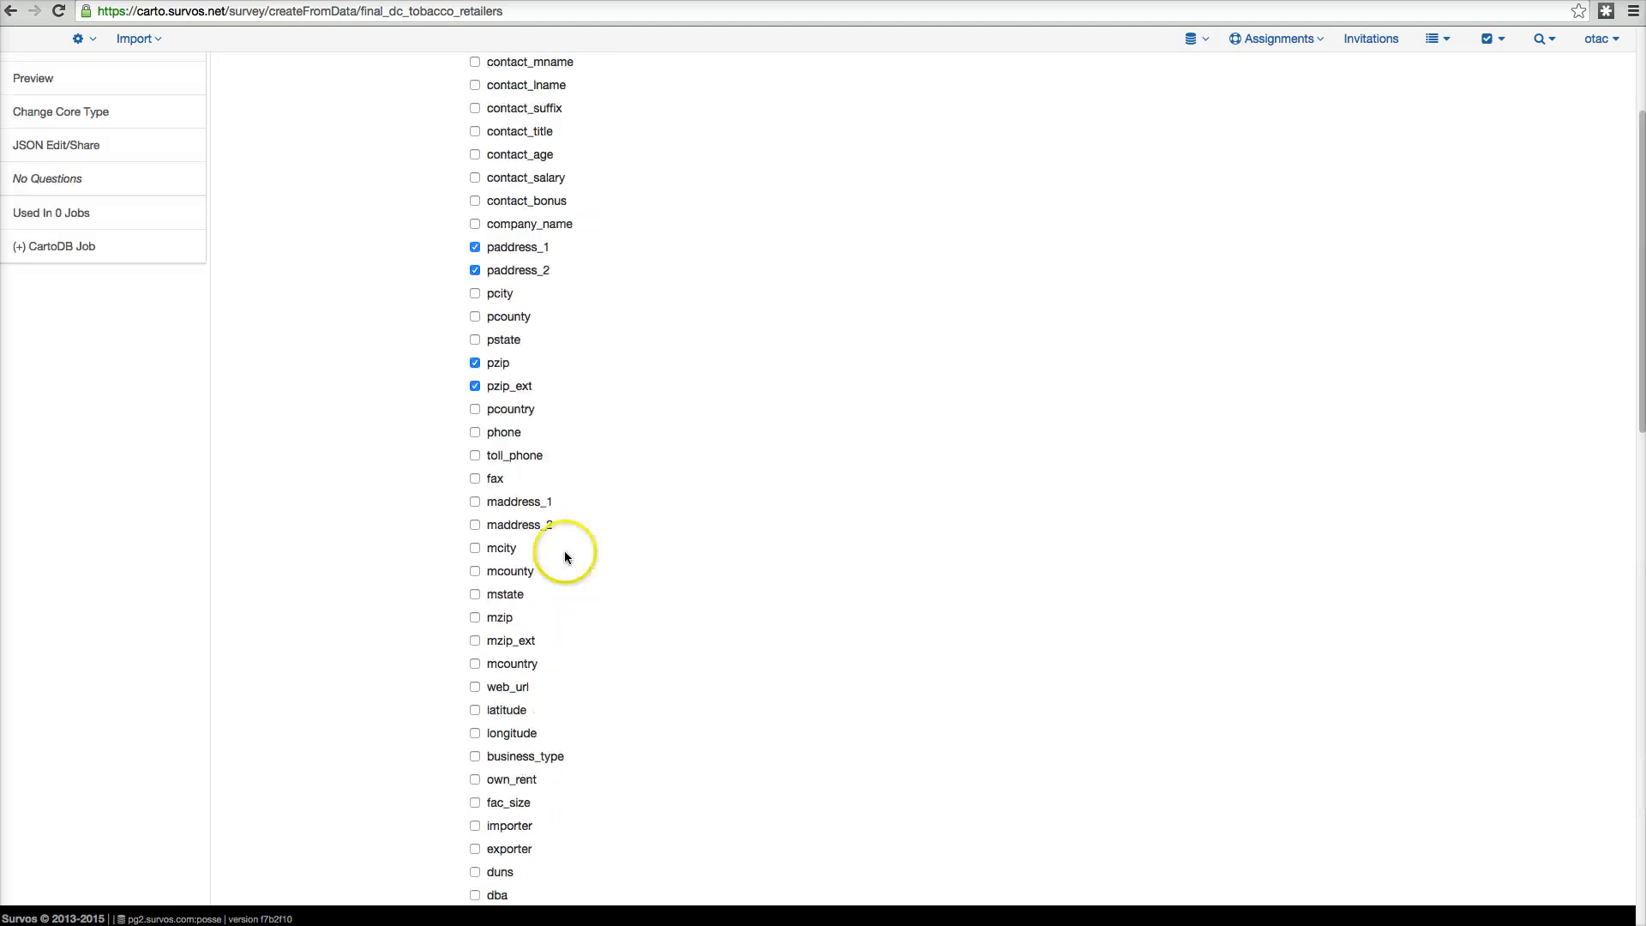
left_click(476, 433)
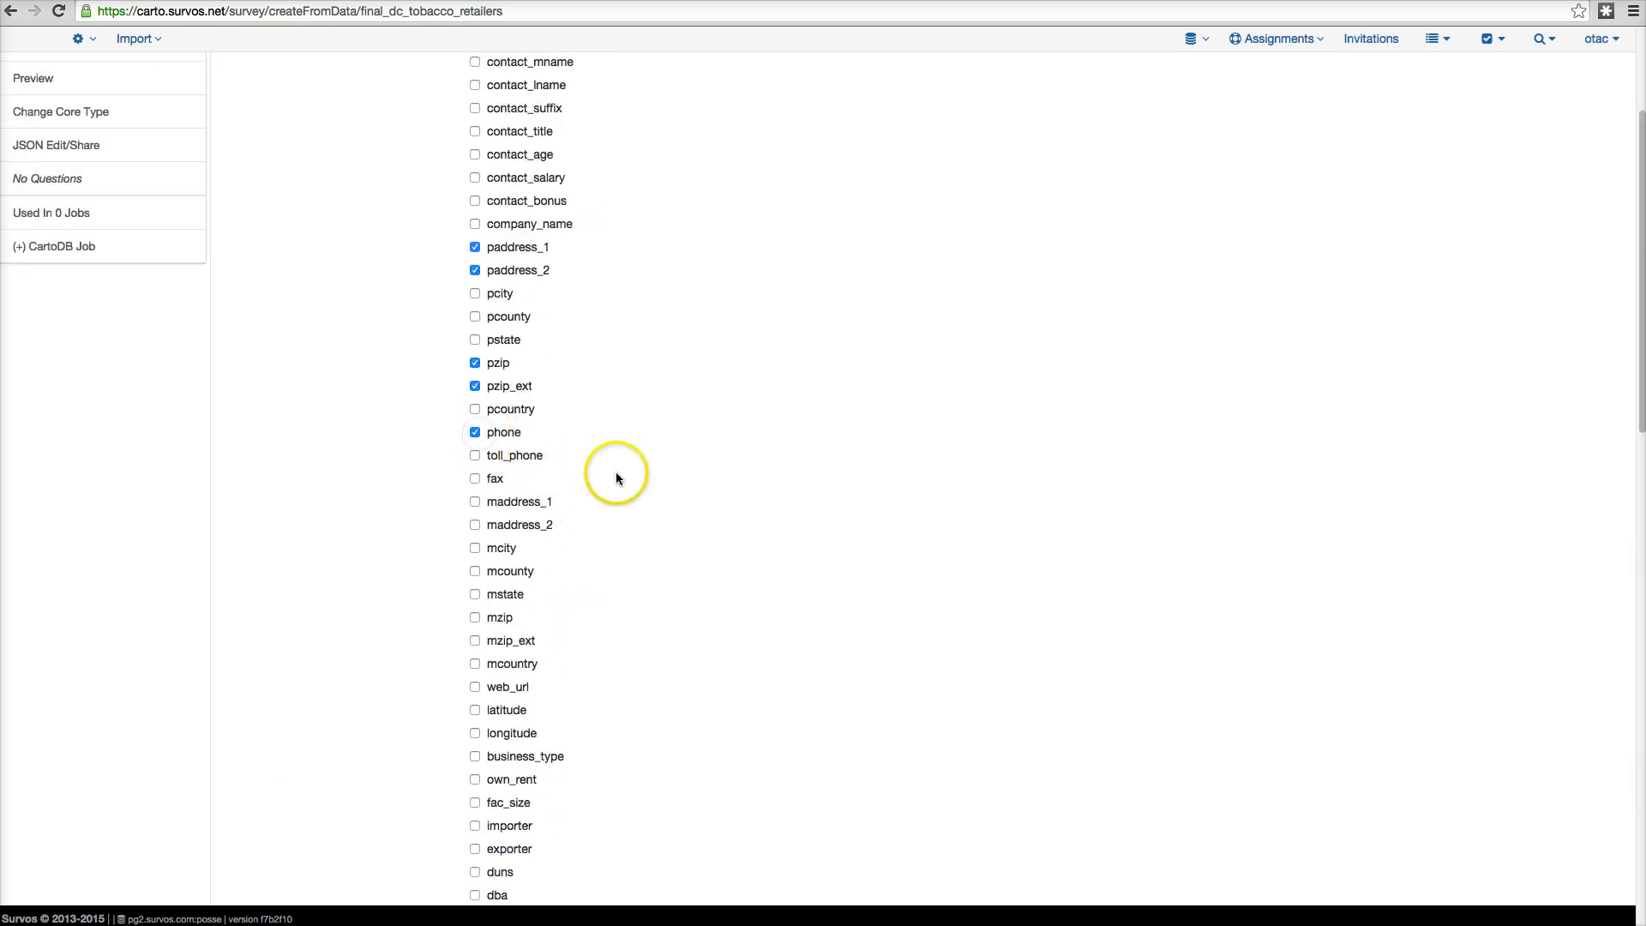
Step: Include cartodb_id and trade_name from the end of the additional fields list
scroll(616, 471, "up", 3)
scroll(617, 476, "down", 15)
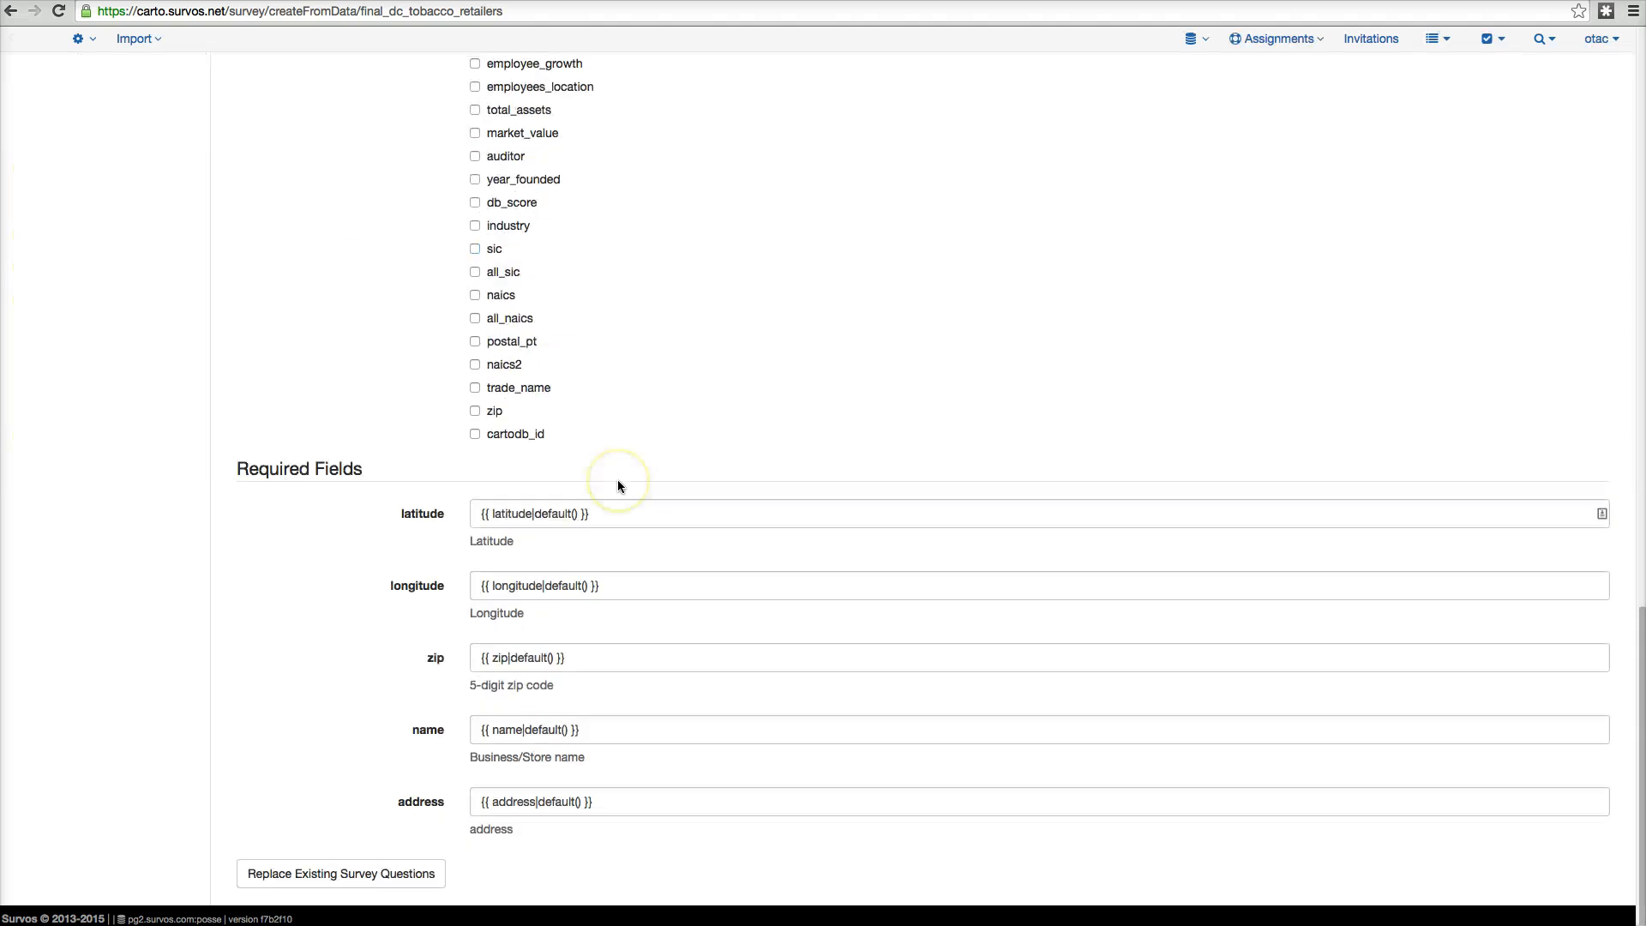
left_click(475, 434)
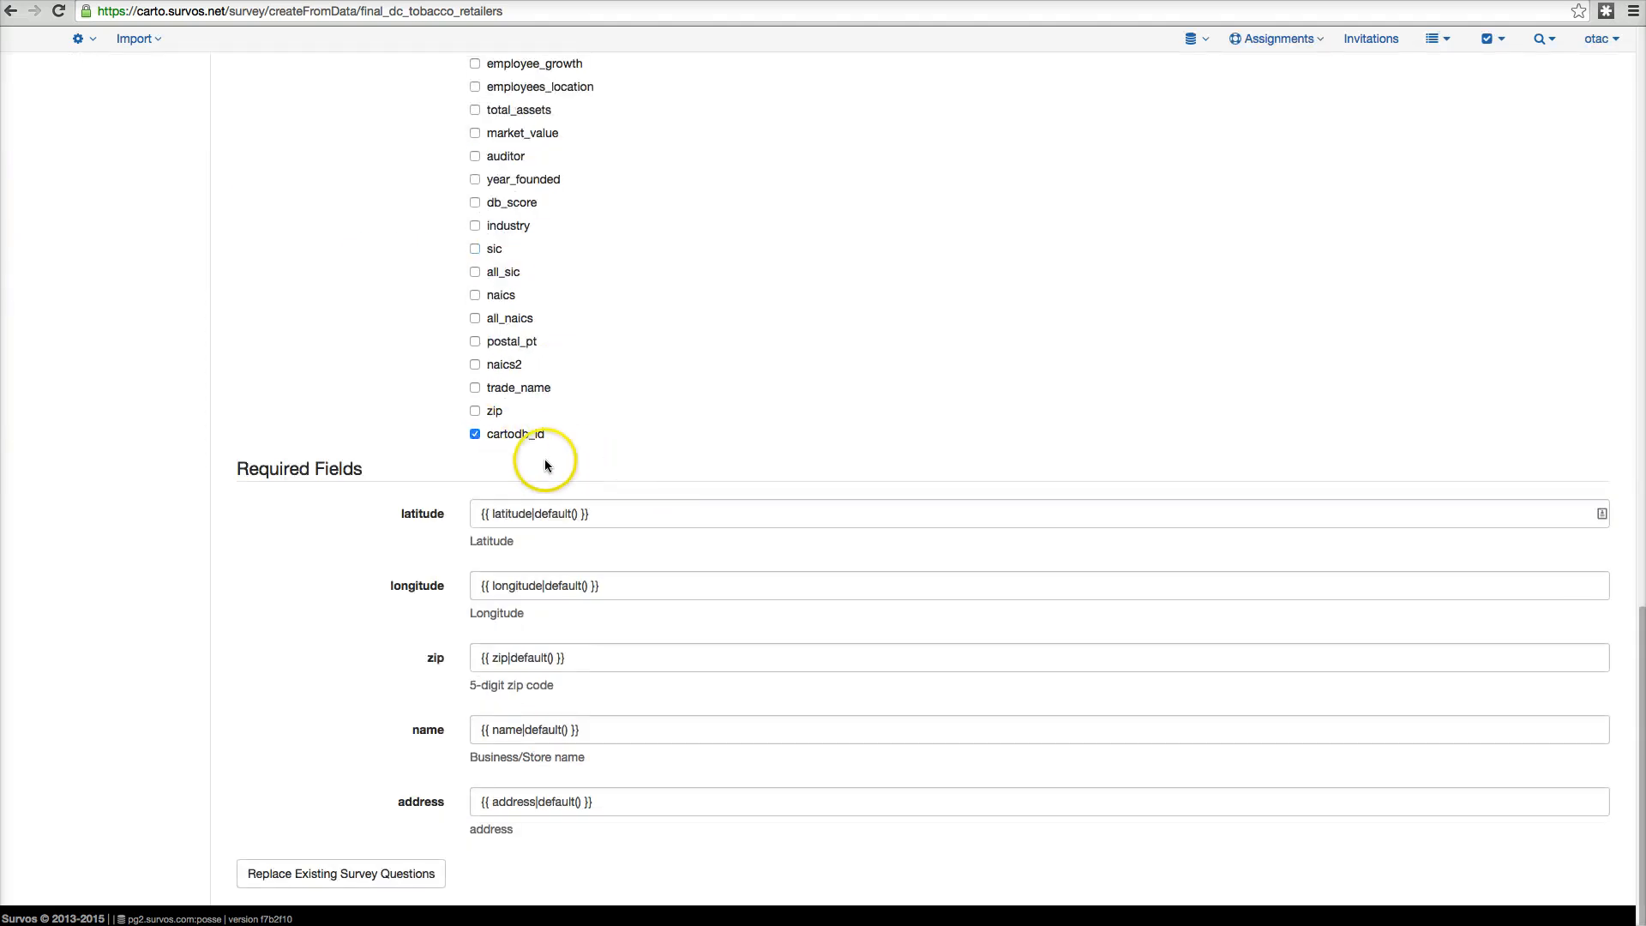
left_click(475, 388)
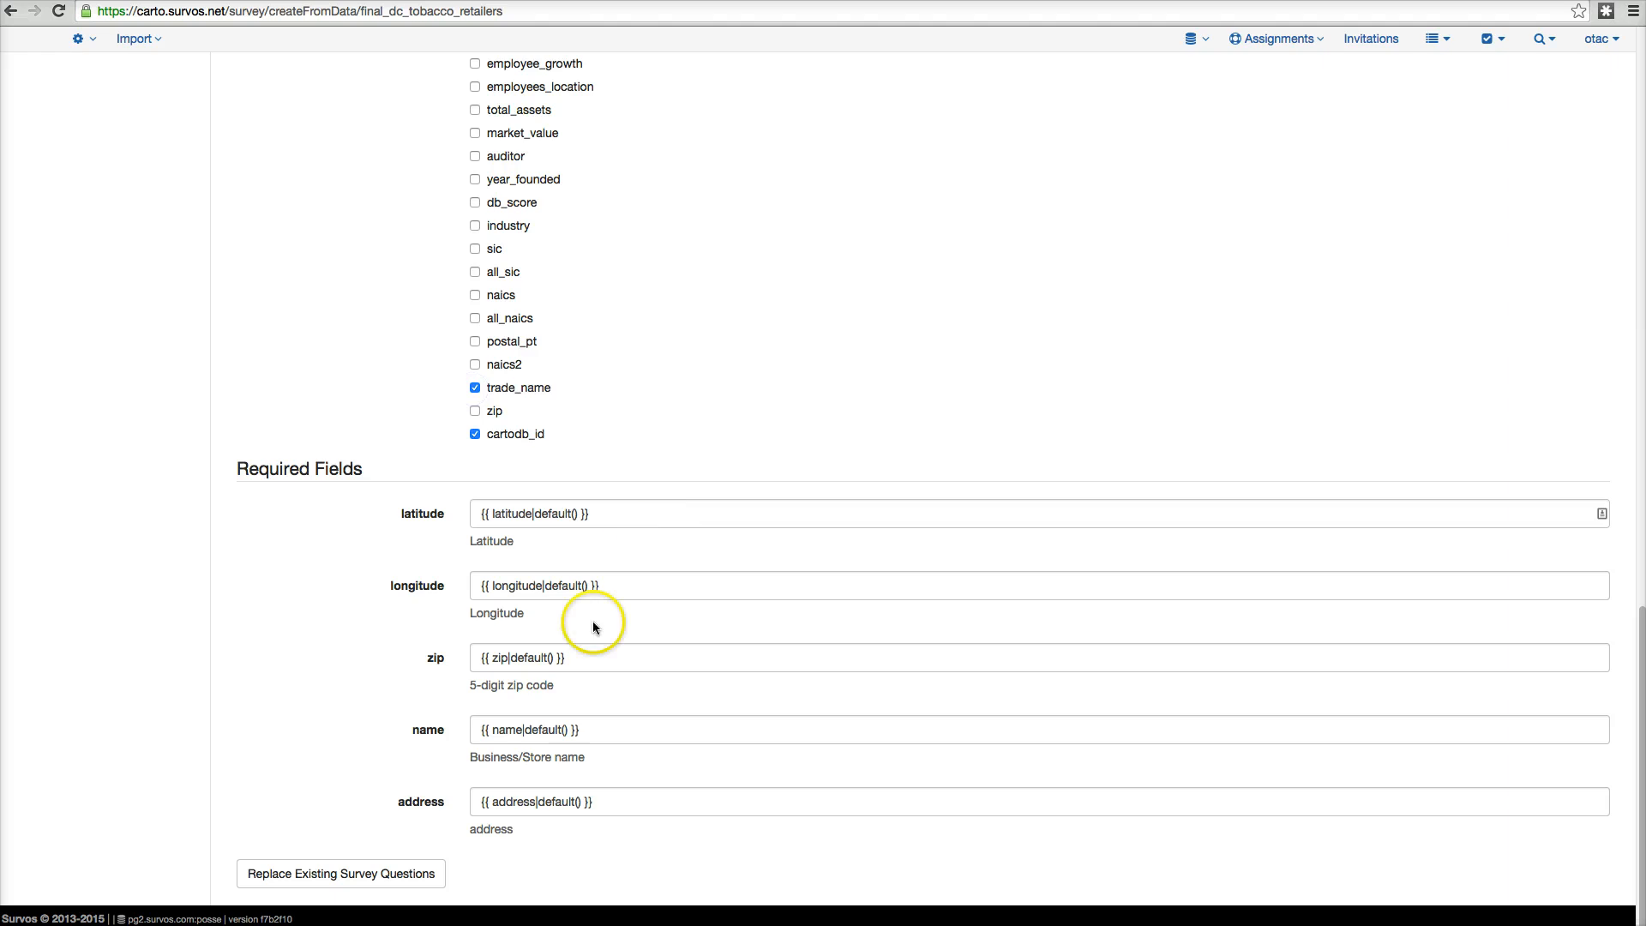
Step: Set the required address field's template to {{ paddress_1|default() }}
double_click(518, 801)
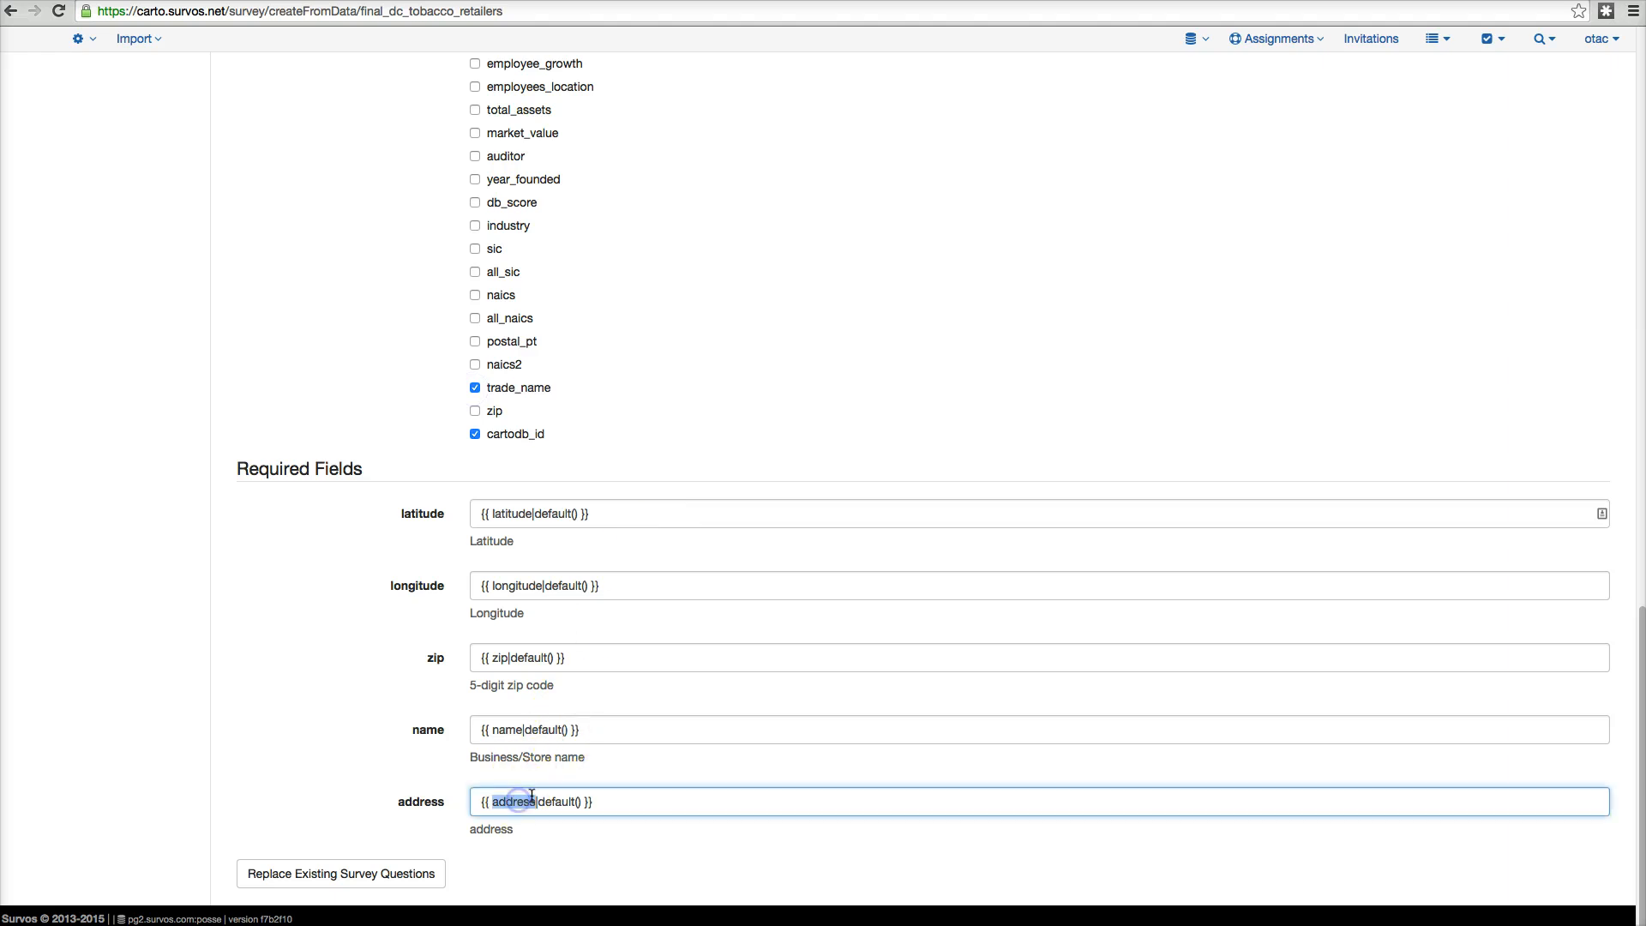
type("paddress_1")
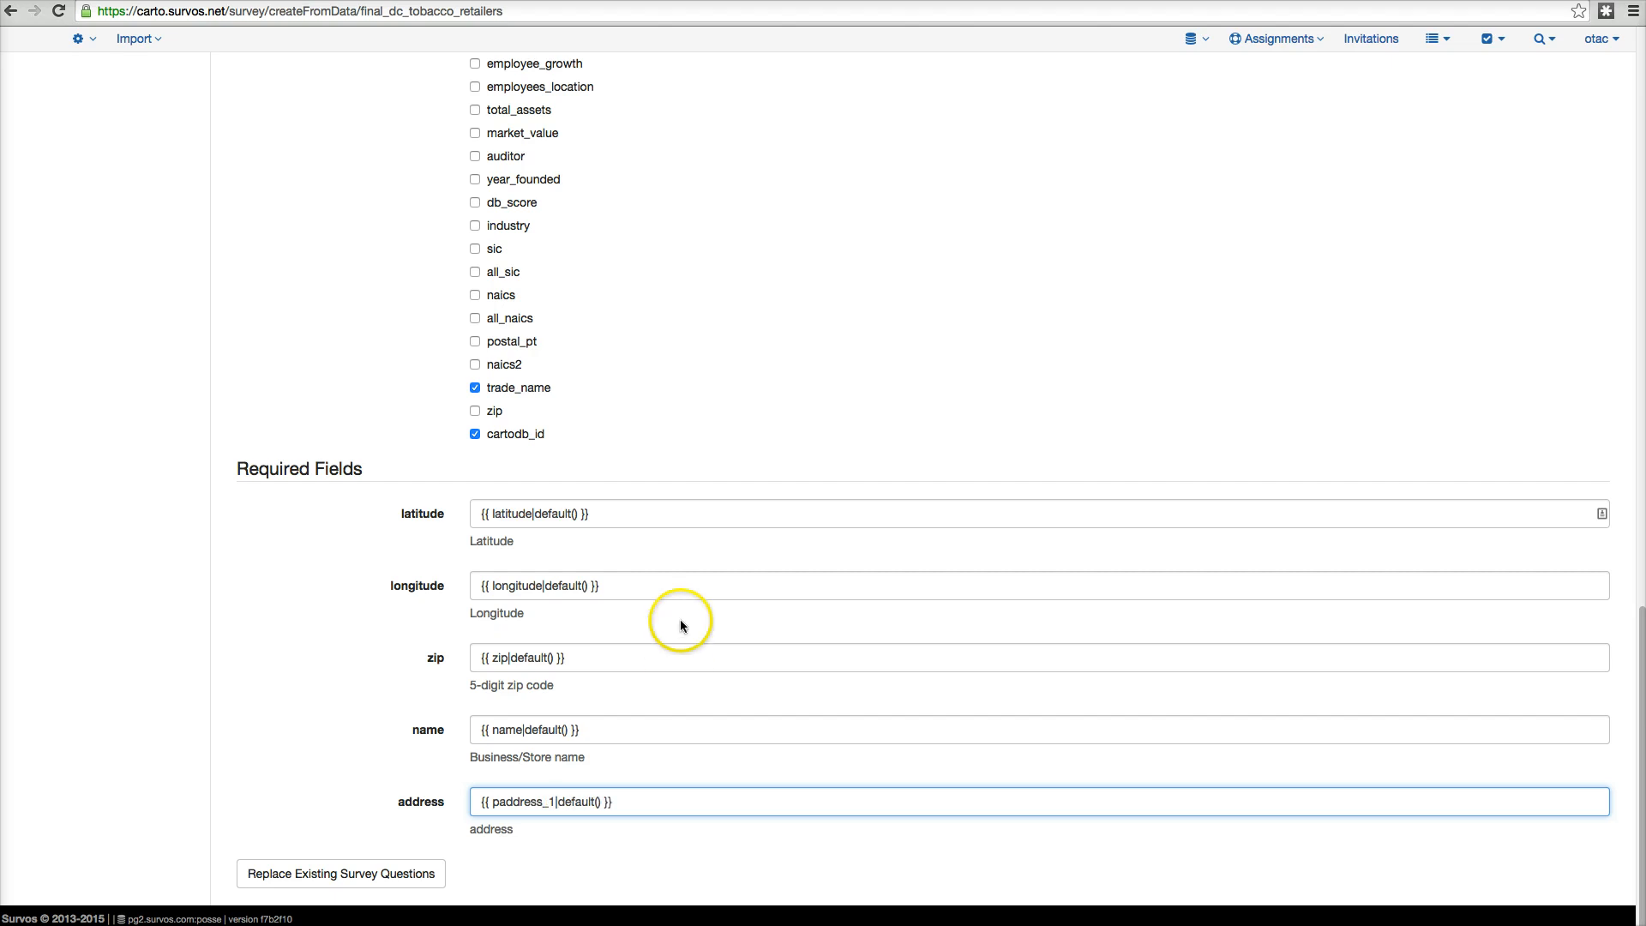
left_click(507, 657)
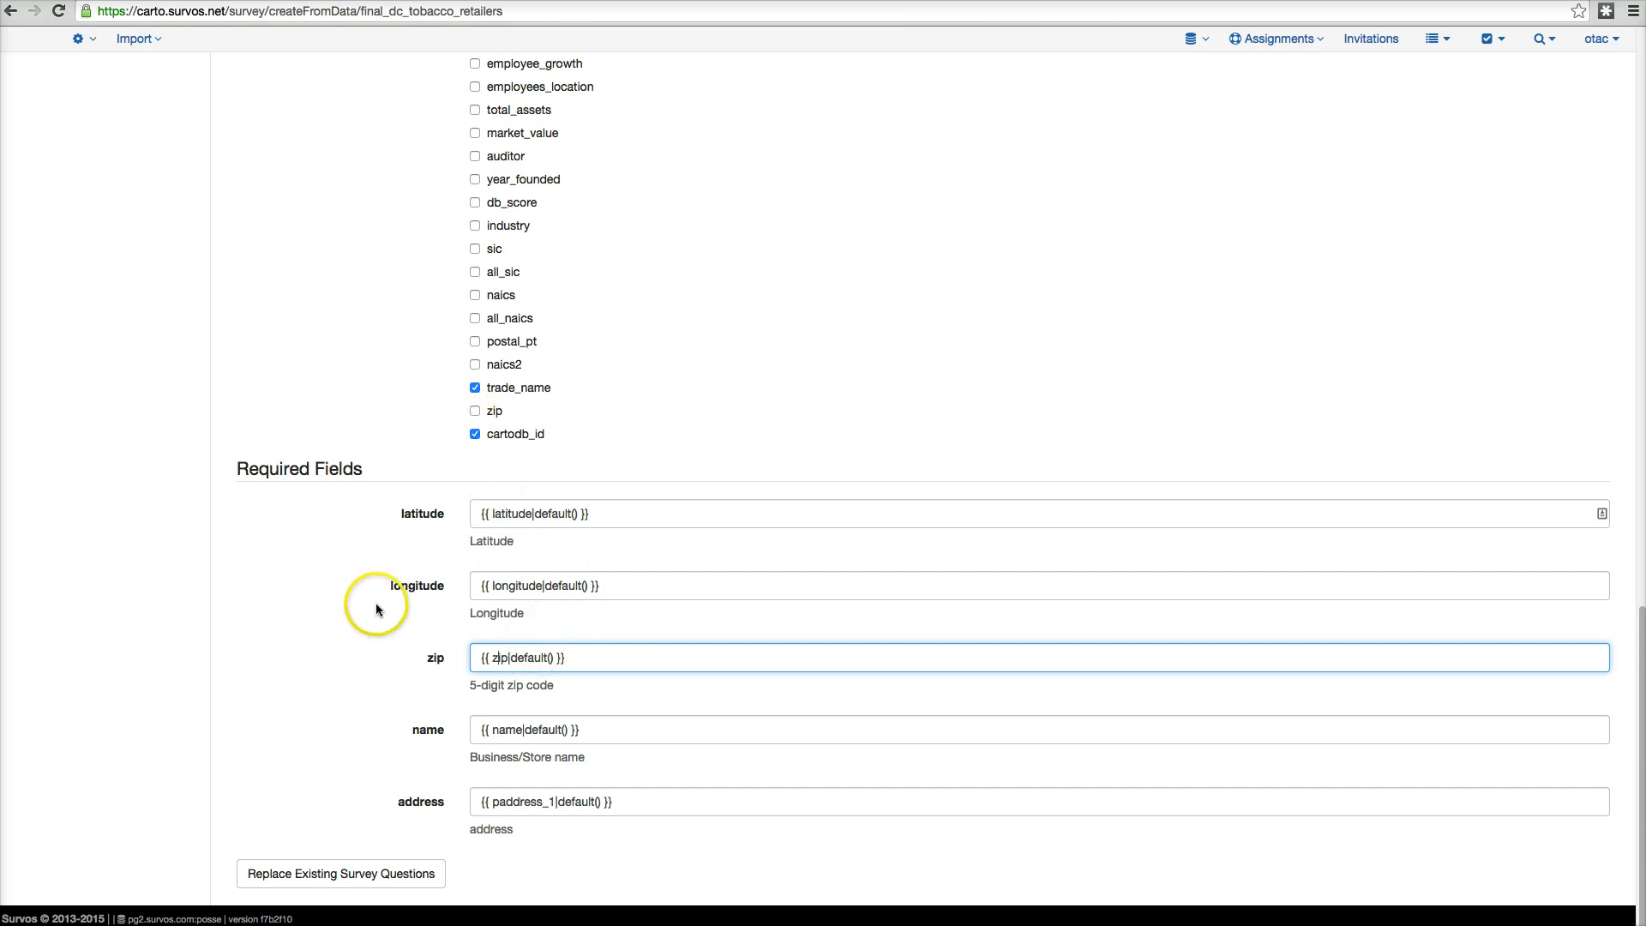
Step: Replace the existing survey questions with the chosen fields and inspect the latitude question's properties
left_click(391, 871)
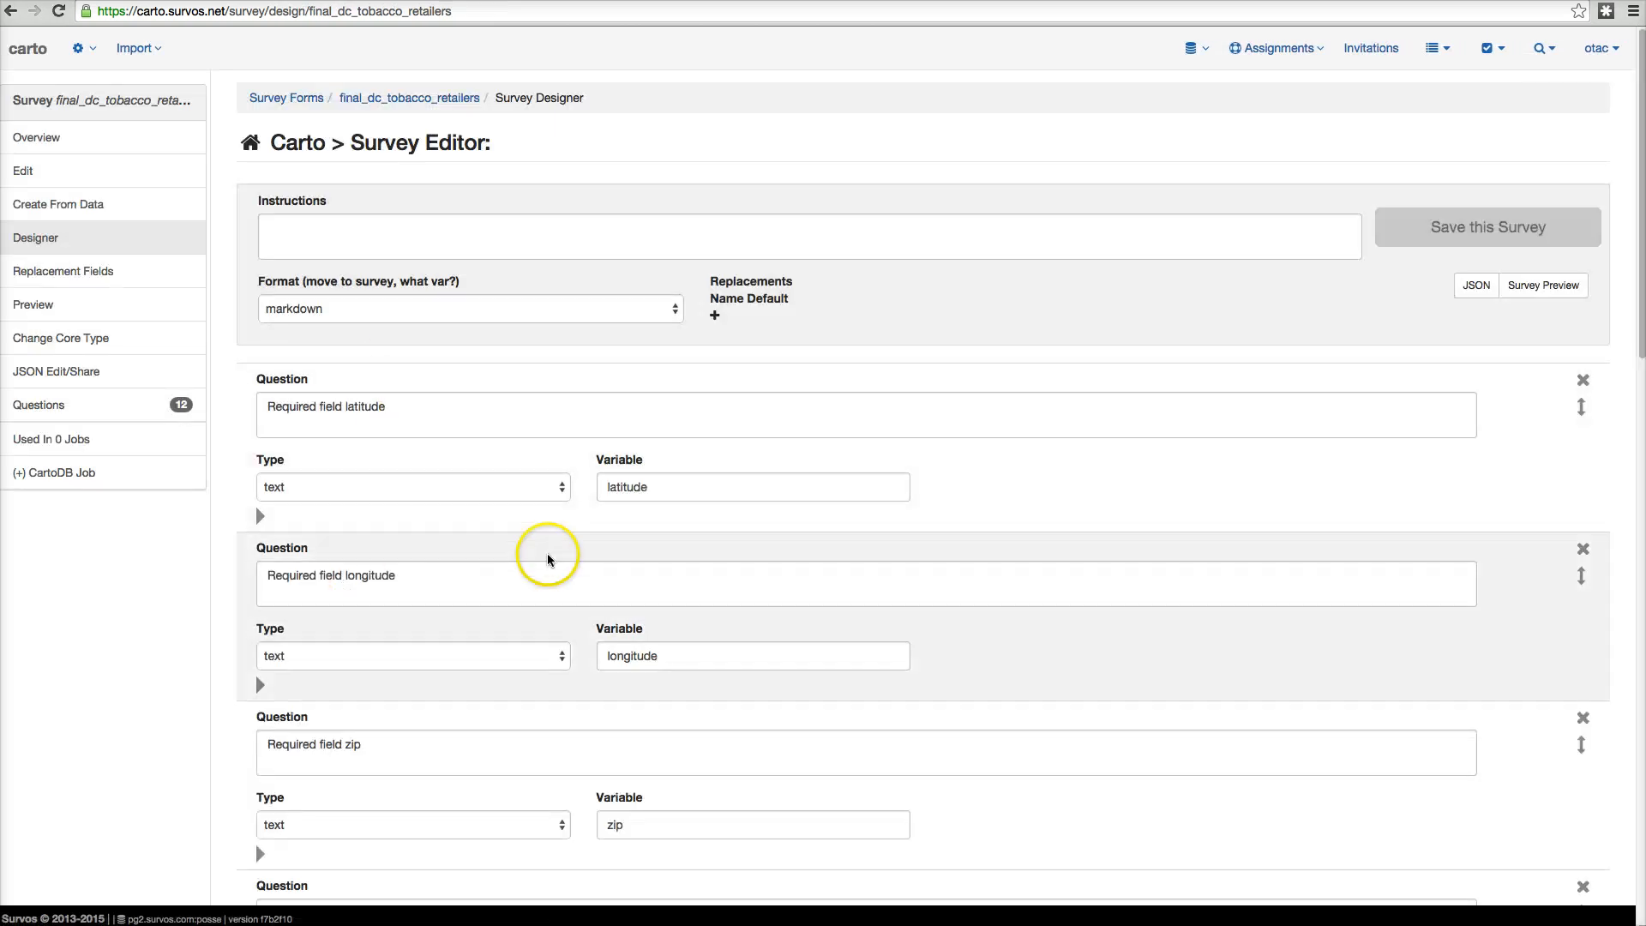
left_click(261, 517)
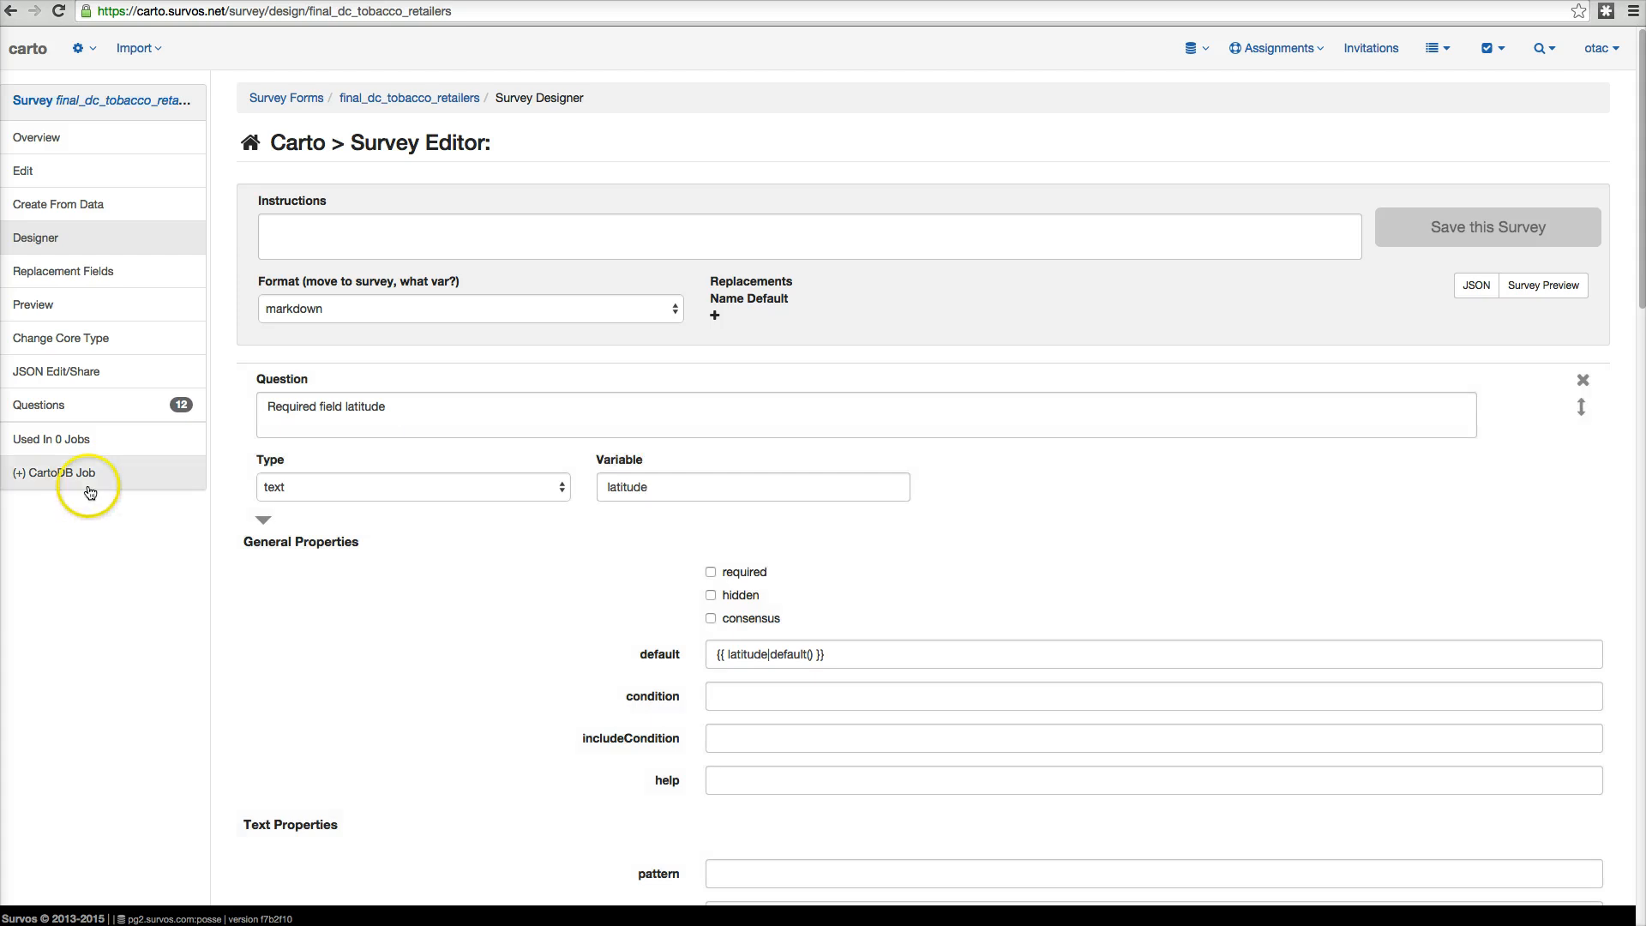
Step: Create a CartoDB job for the survey with the display template {{ trade_name }} {{ cartodb_id }}
left_click(89, 489)
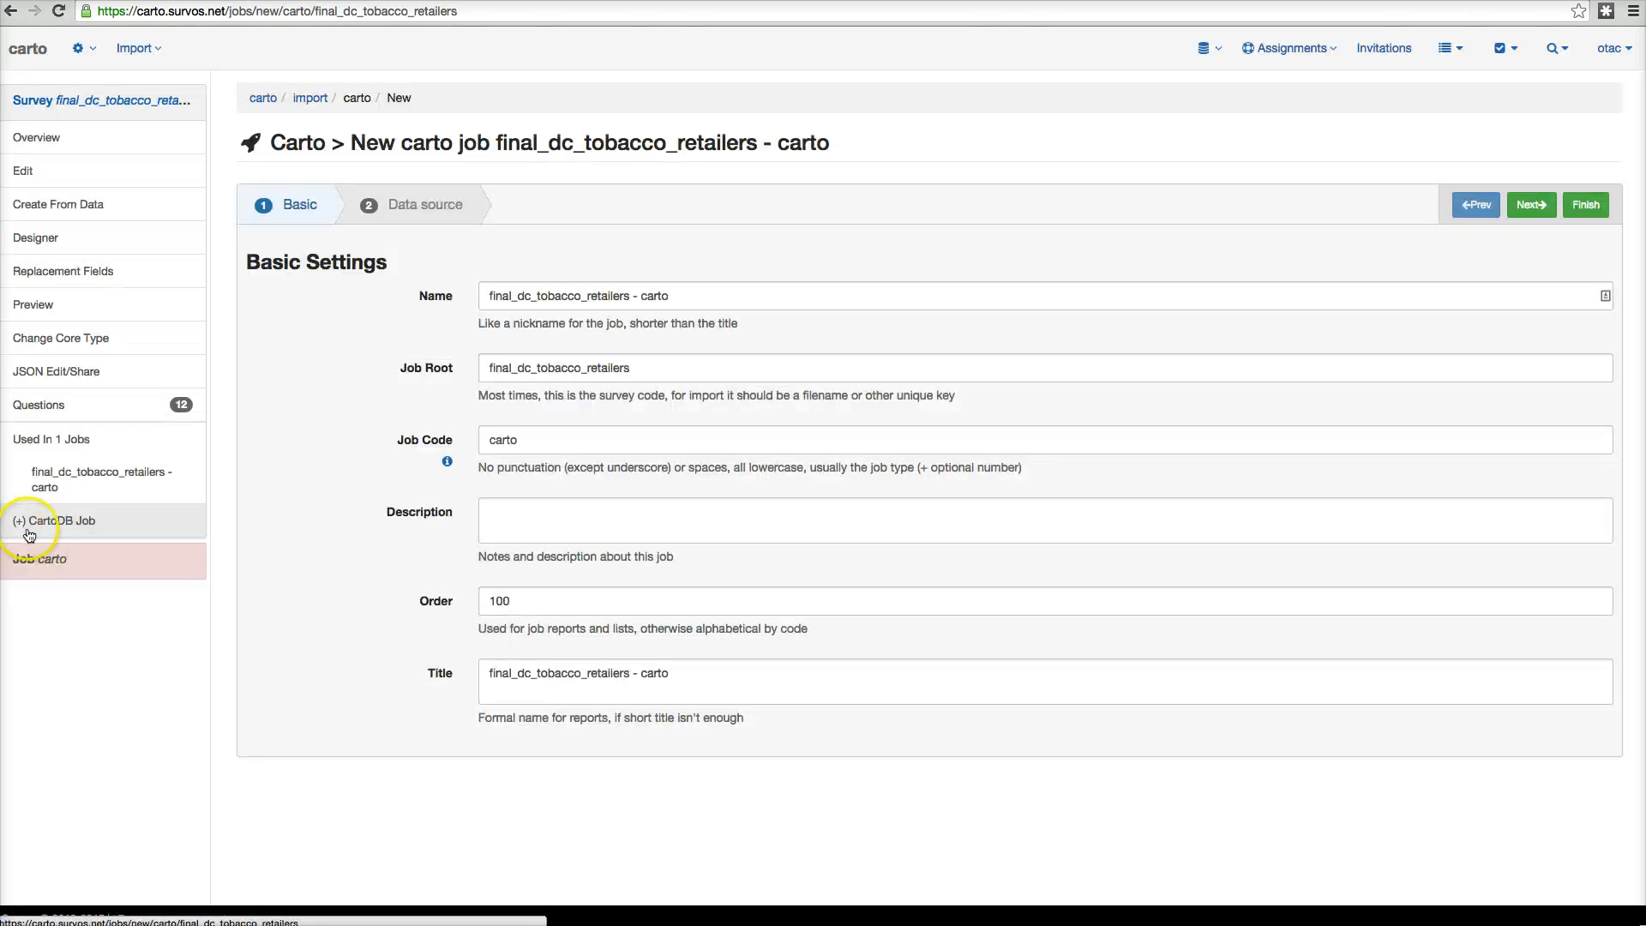
left_click(425, 206)
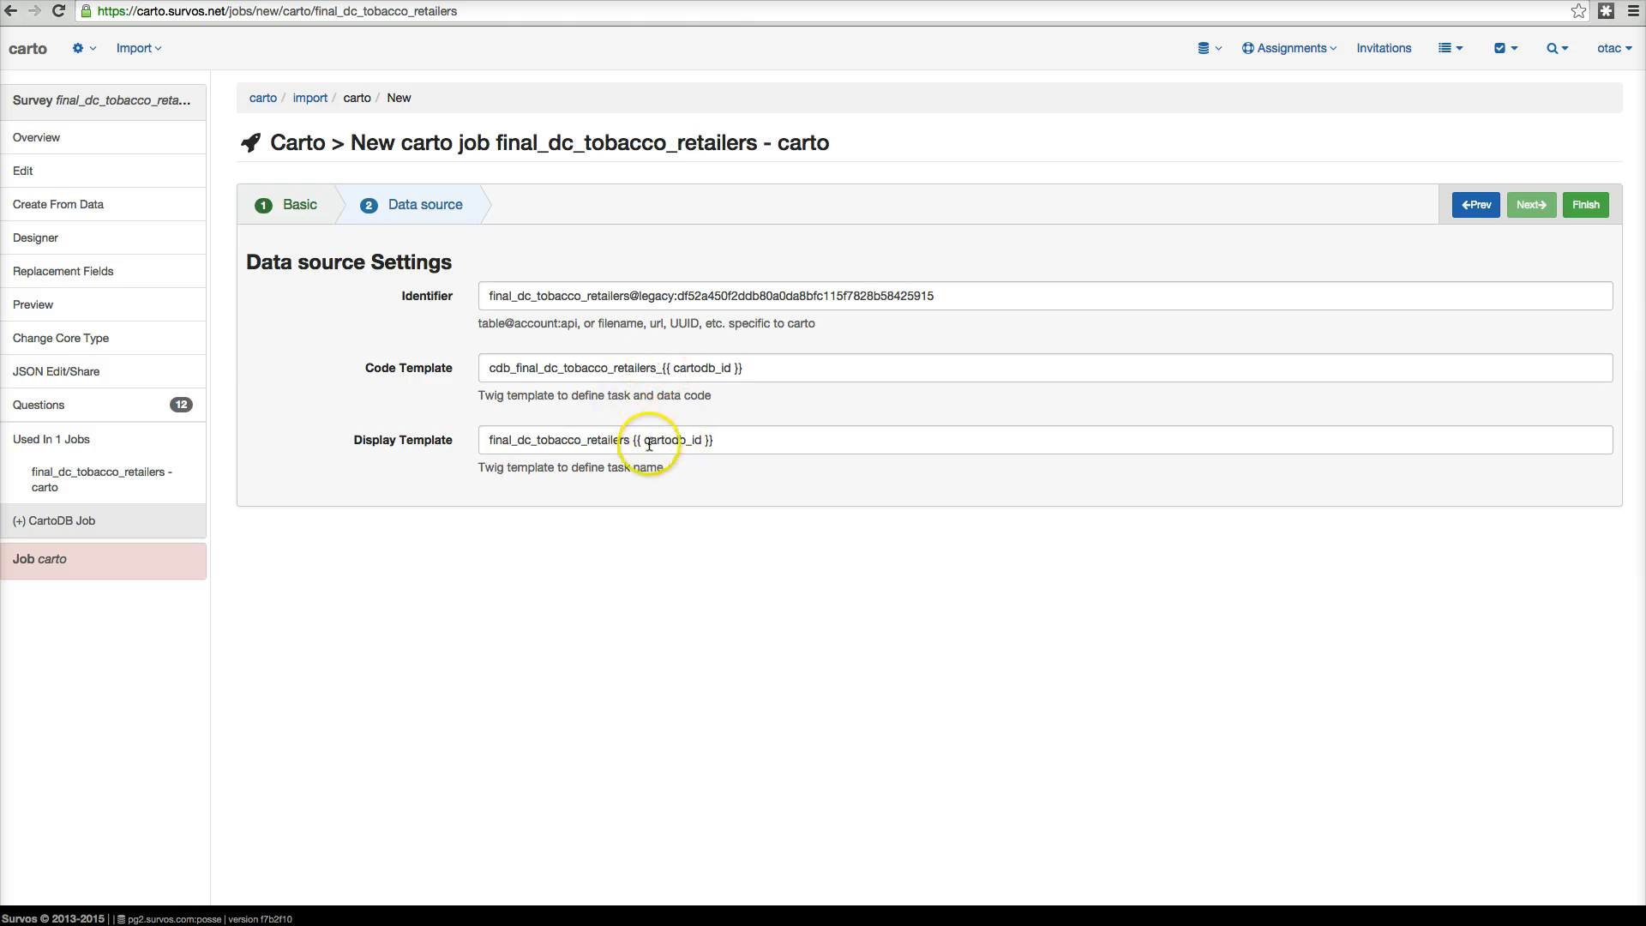
left_click_drag(632, 441, 325, 391)
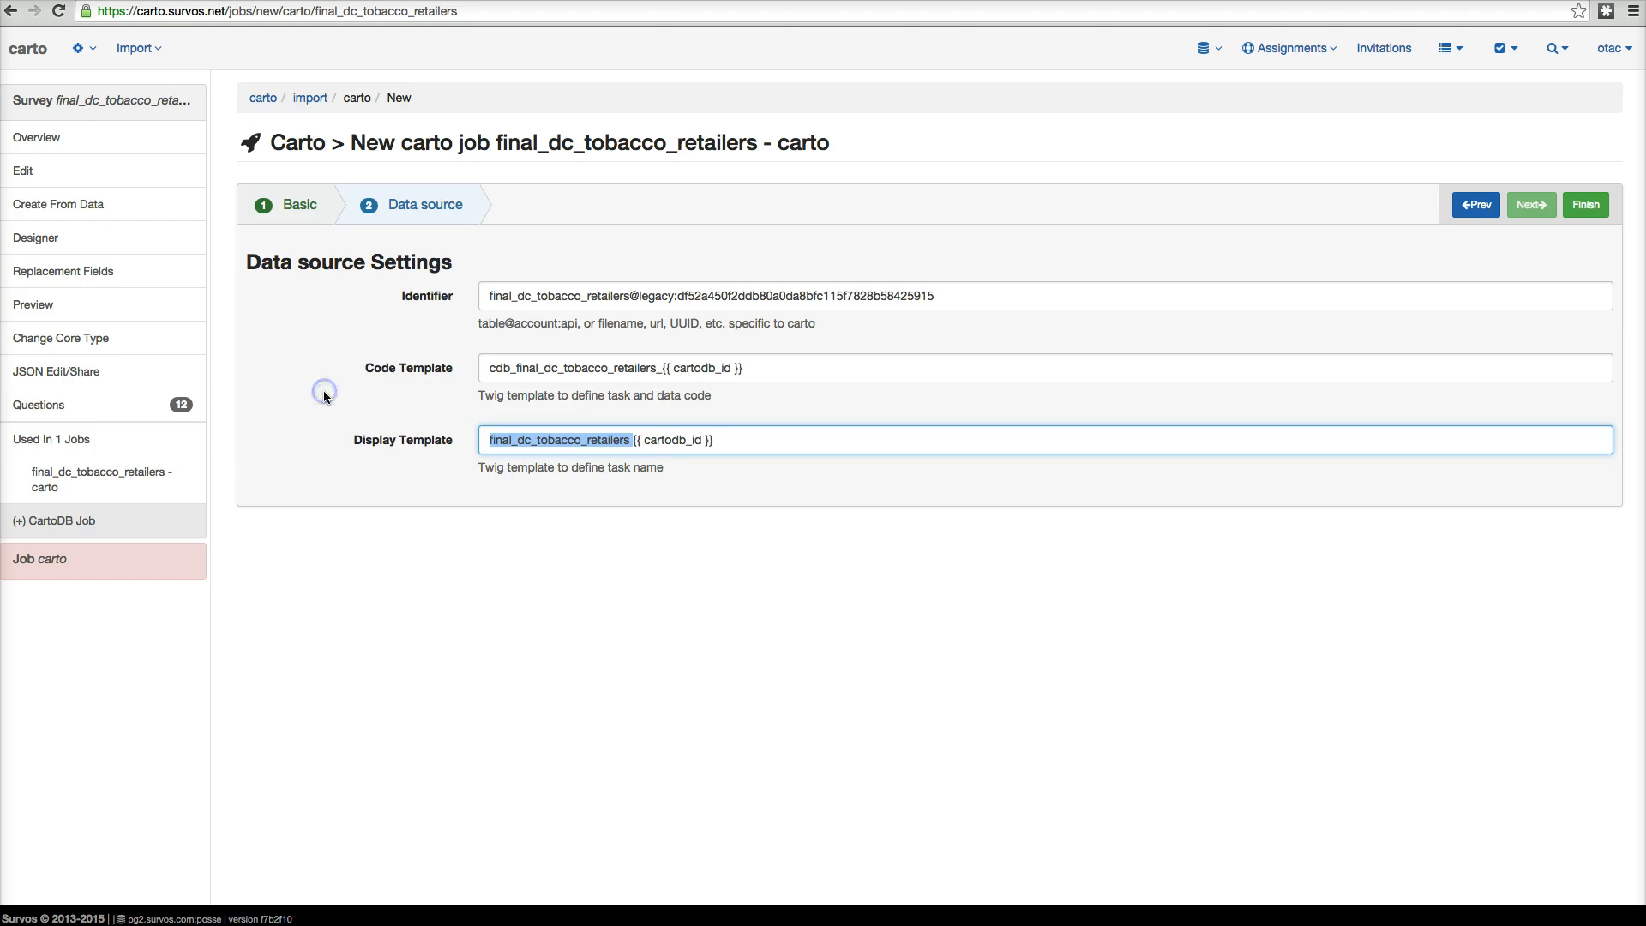
key("BackSpace")
type("{{ tad")
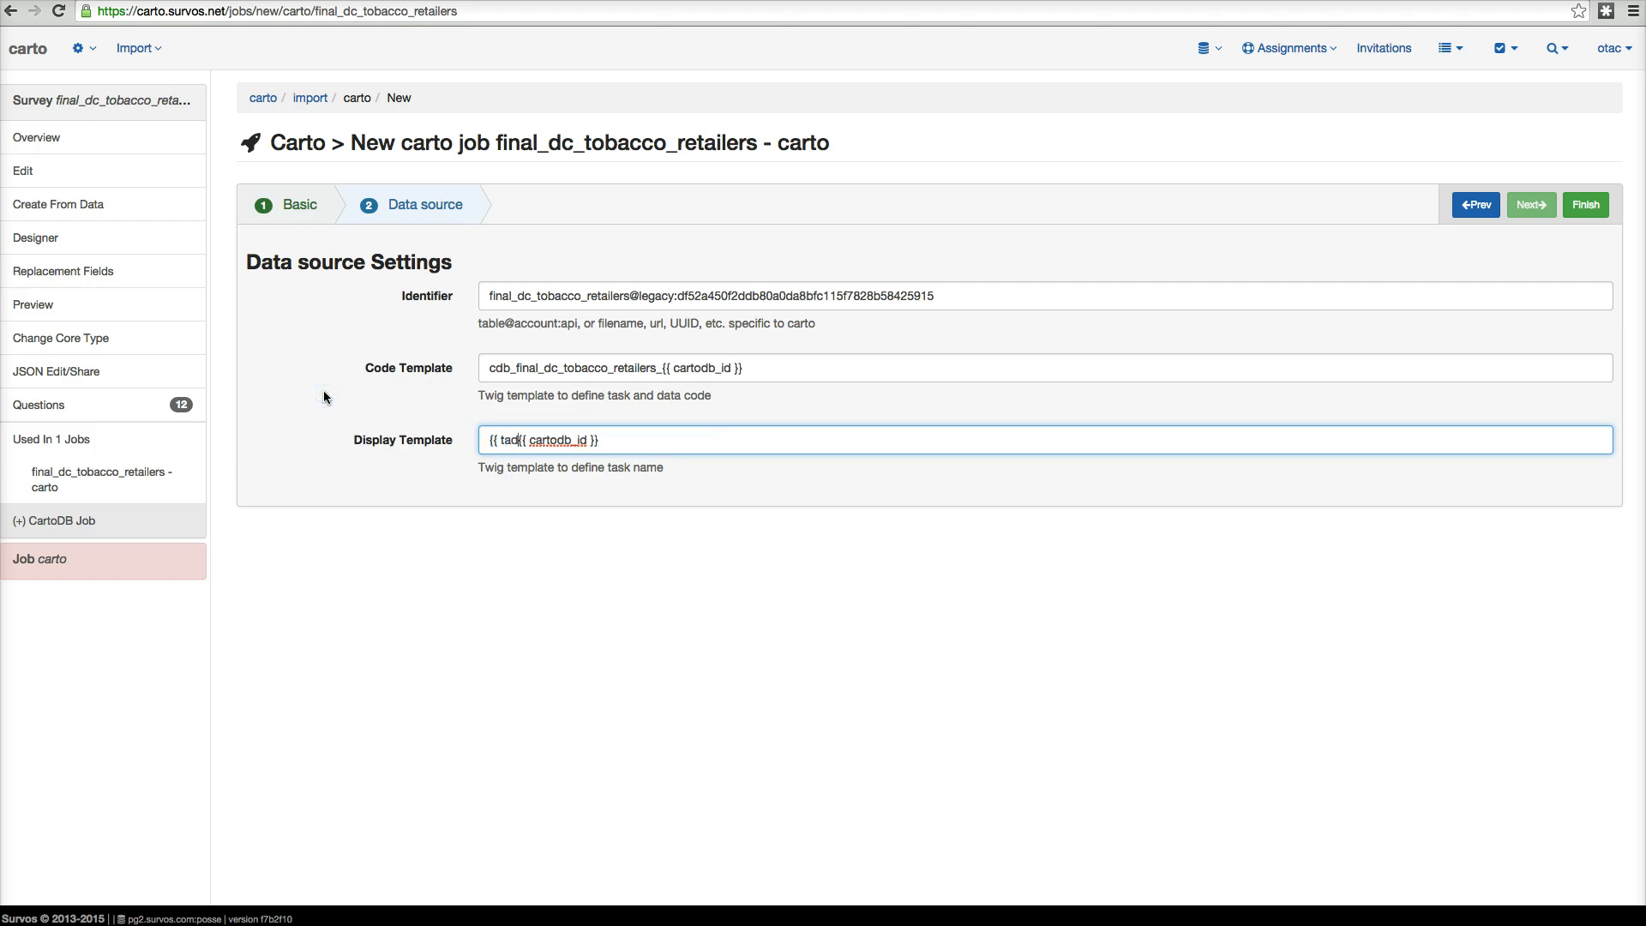
key("BackSpace")
key("BackSpace")
type("rade_name }}")
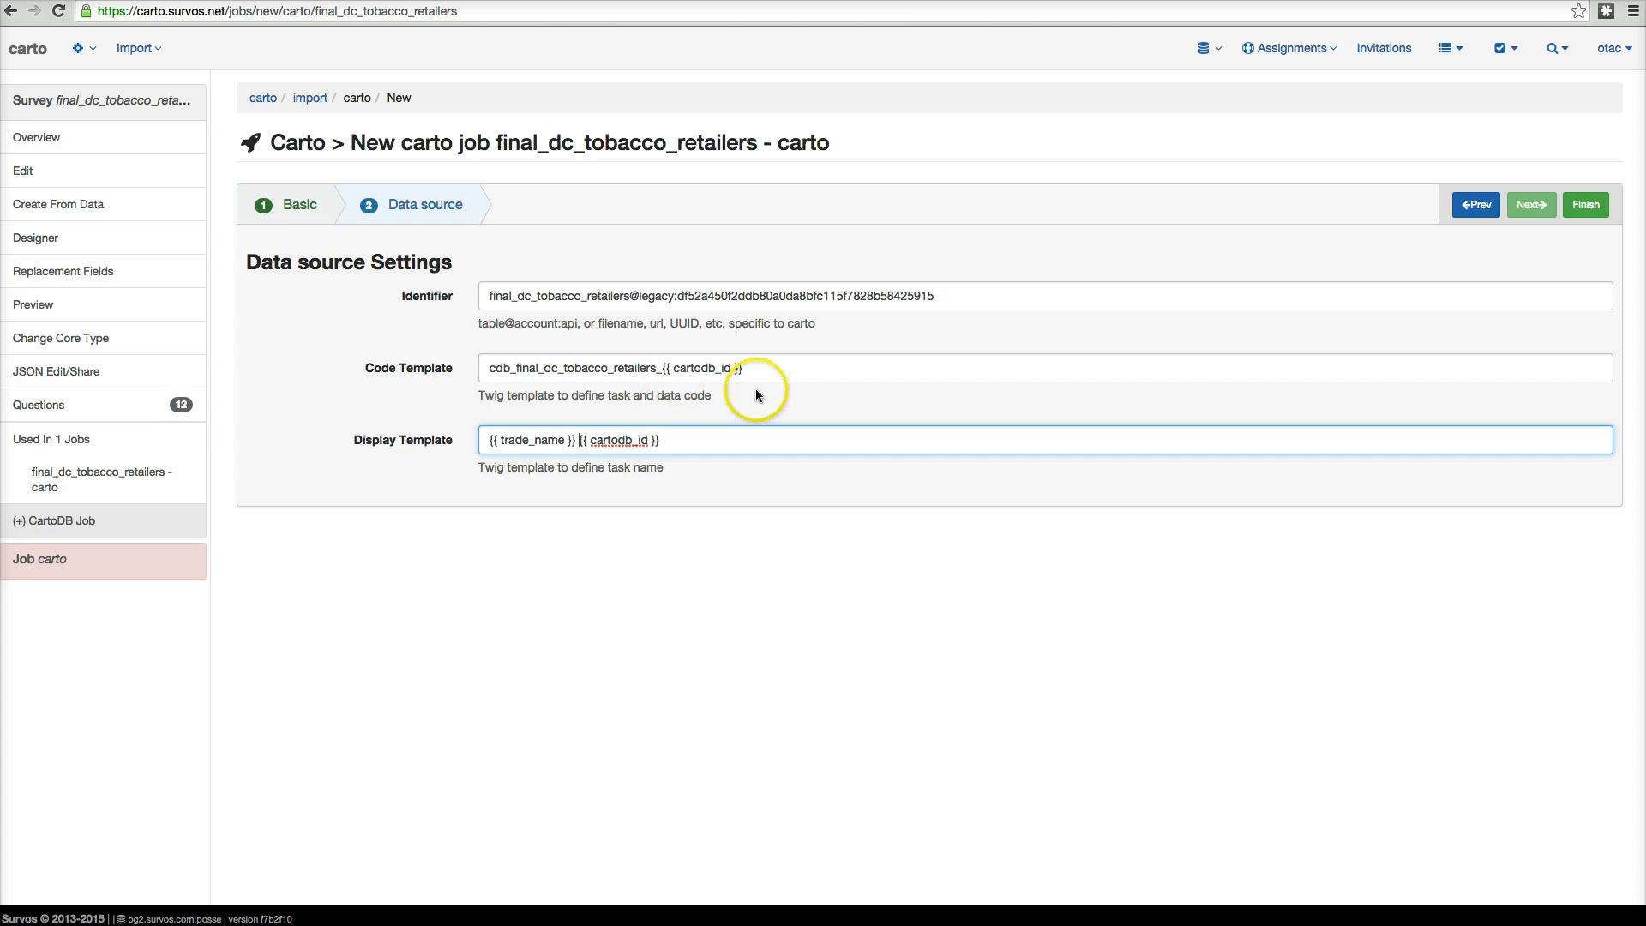
left_click(1586, 204)
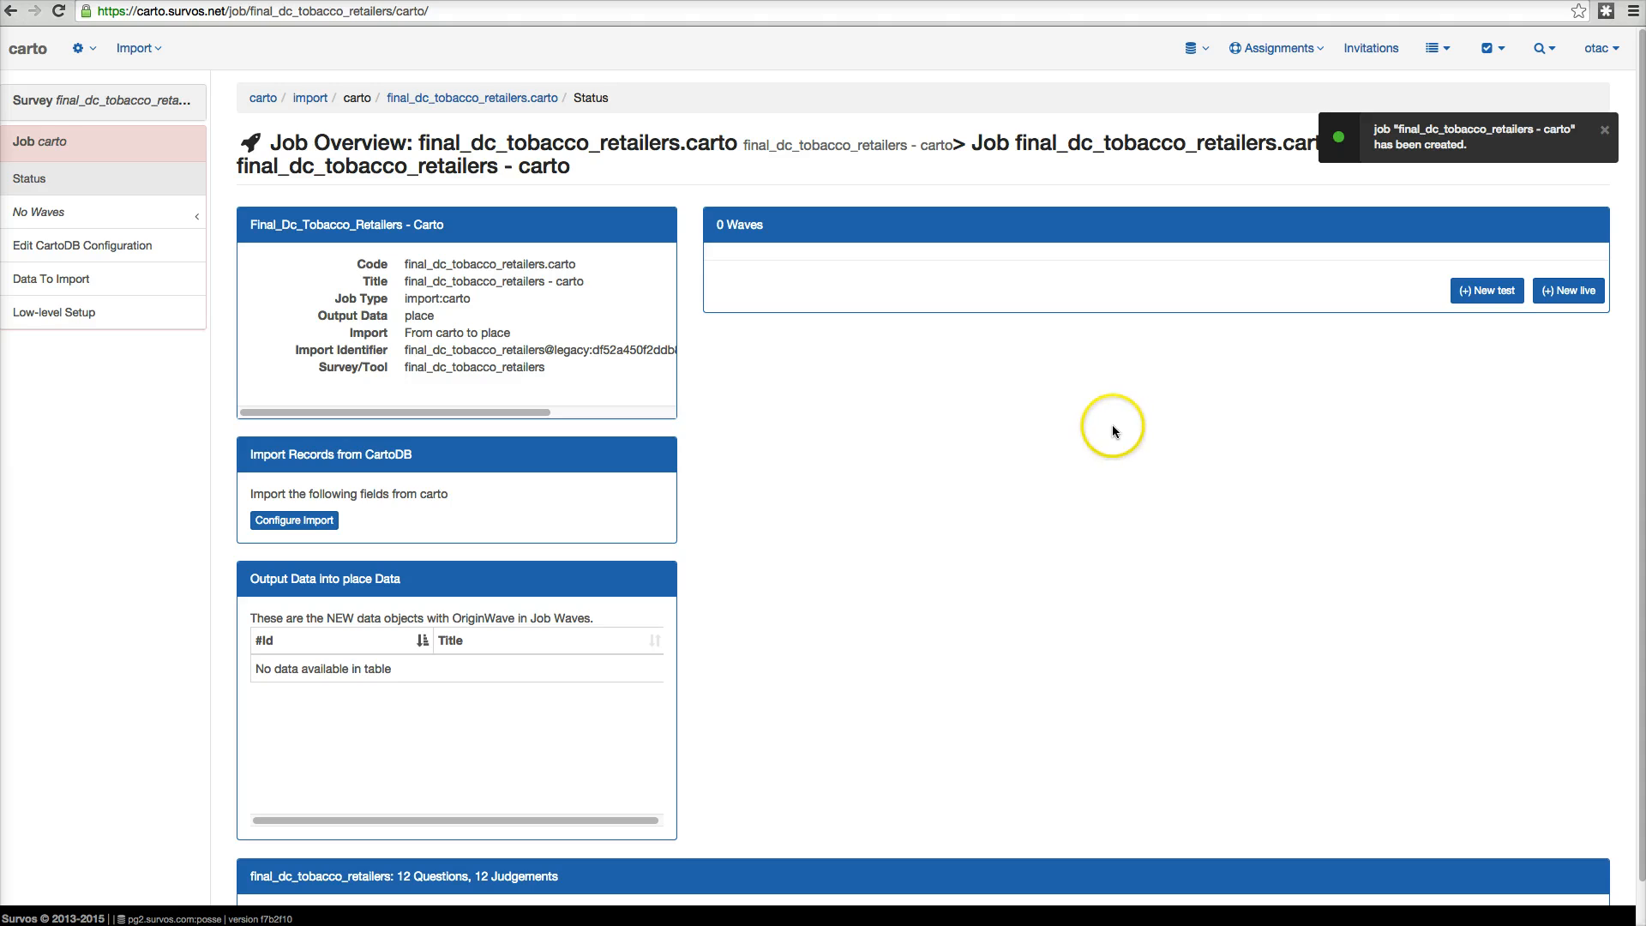
Step: Create a live wave for the job with continuous import, auto stop on an empty queue, and a chunk size of 300
left_click(1562, 291)
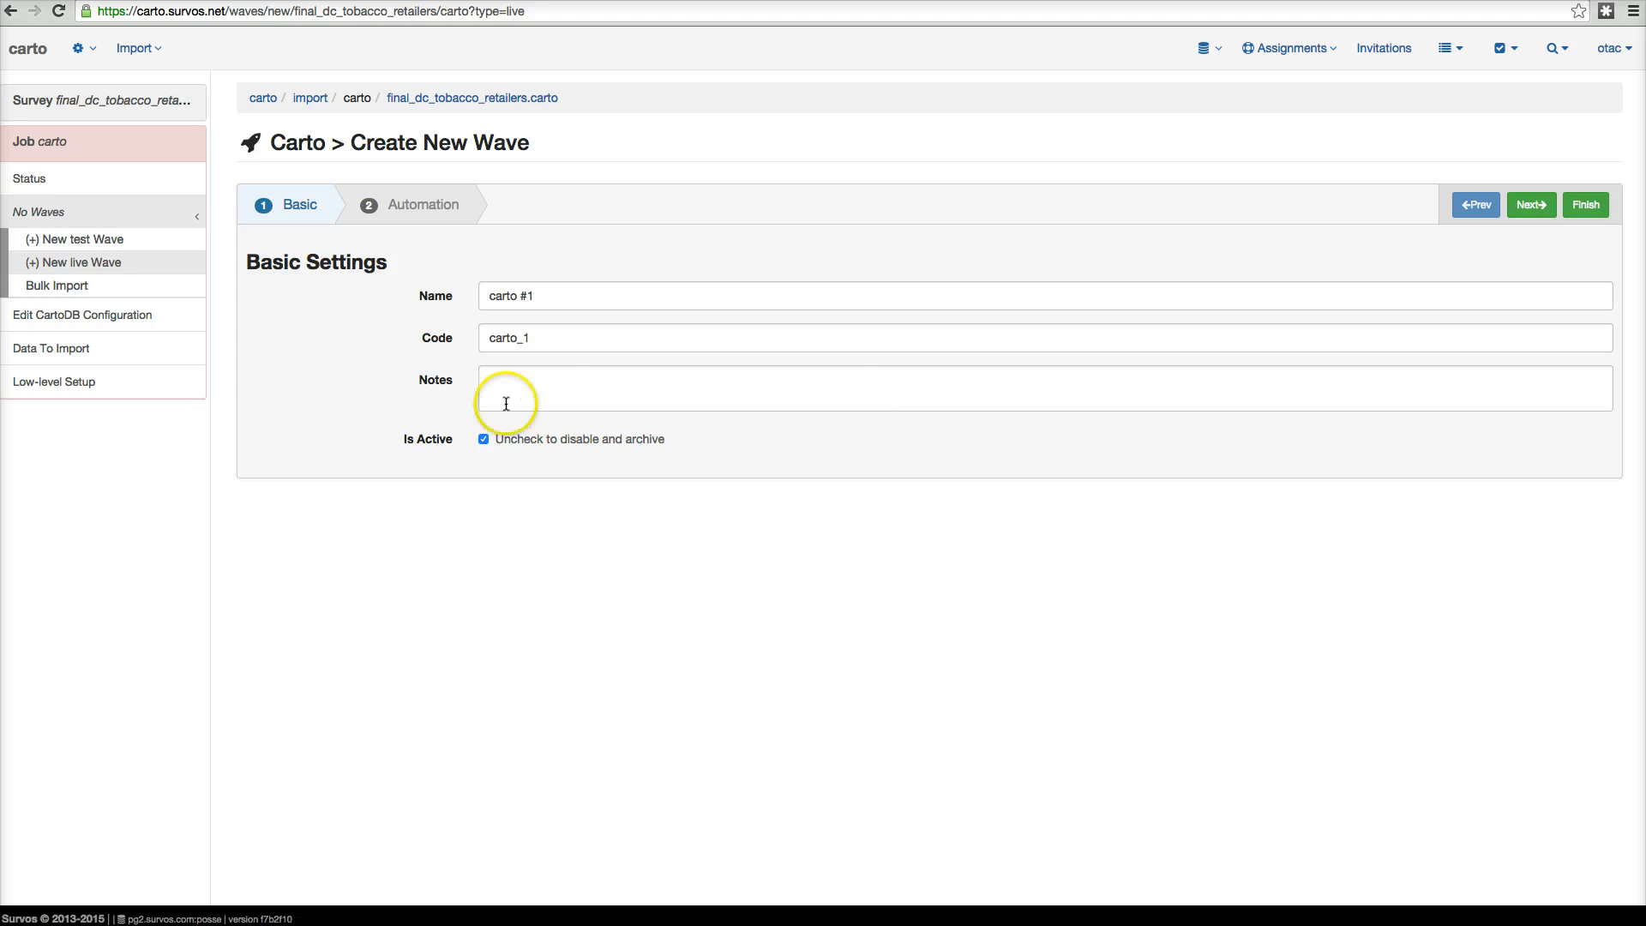
left_click(424, 208)
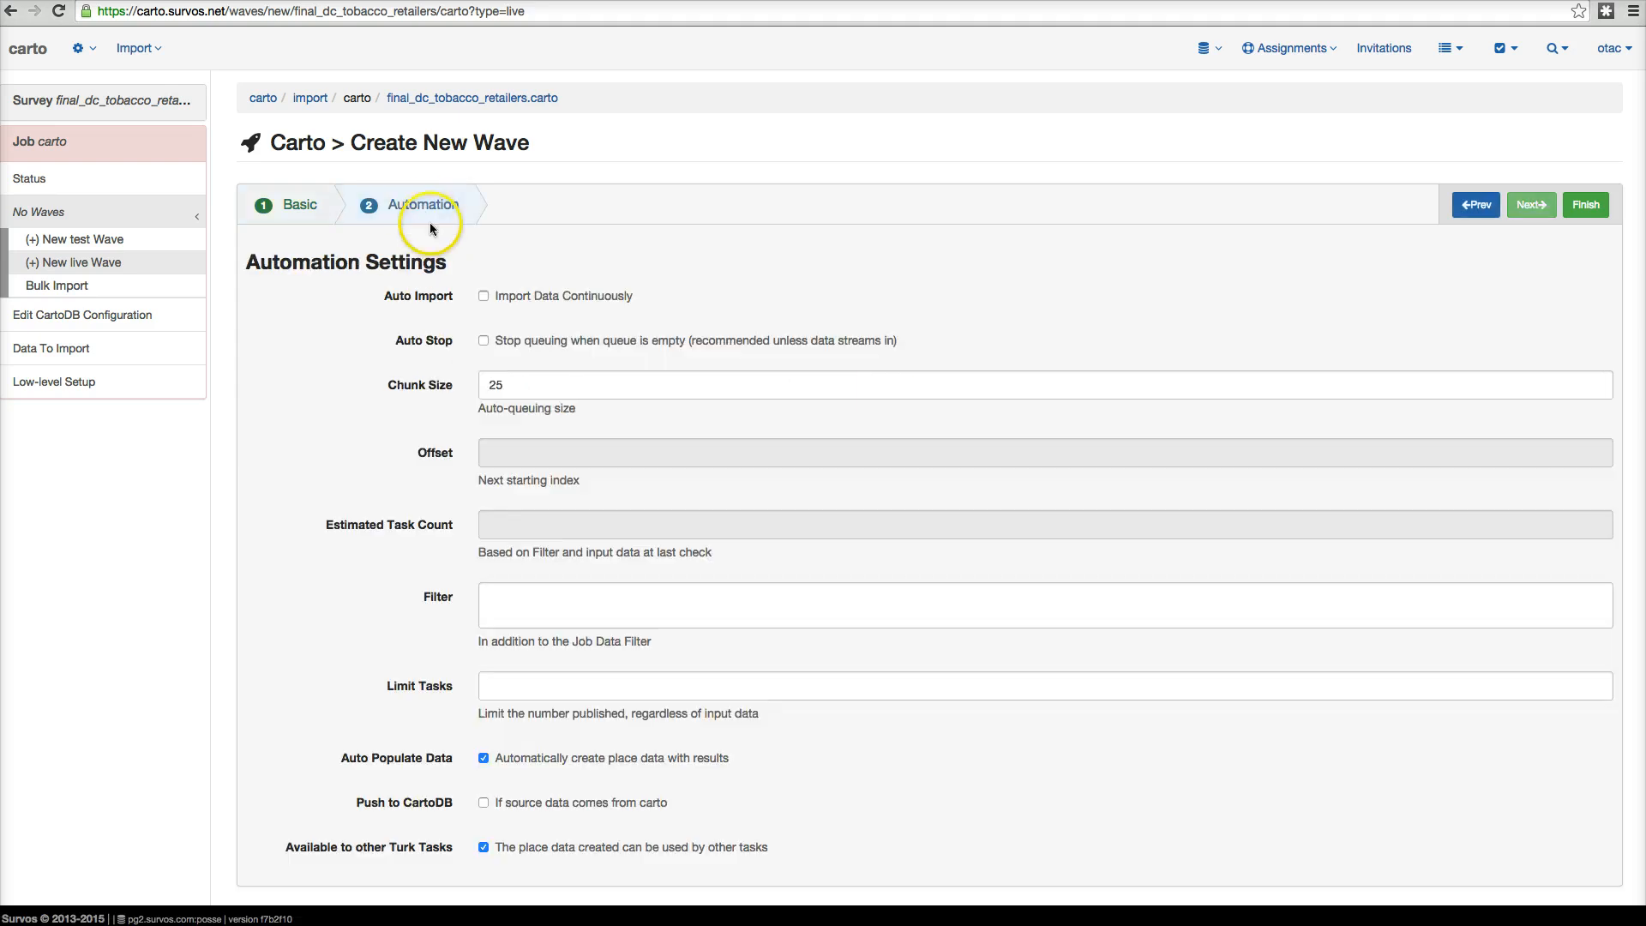
left_click(483, 296)
left_click(549, 343)
key("Tab")
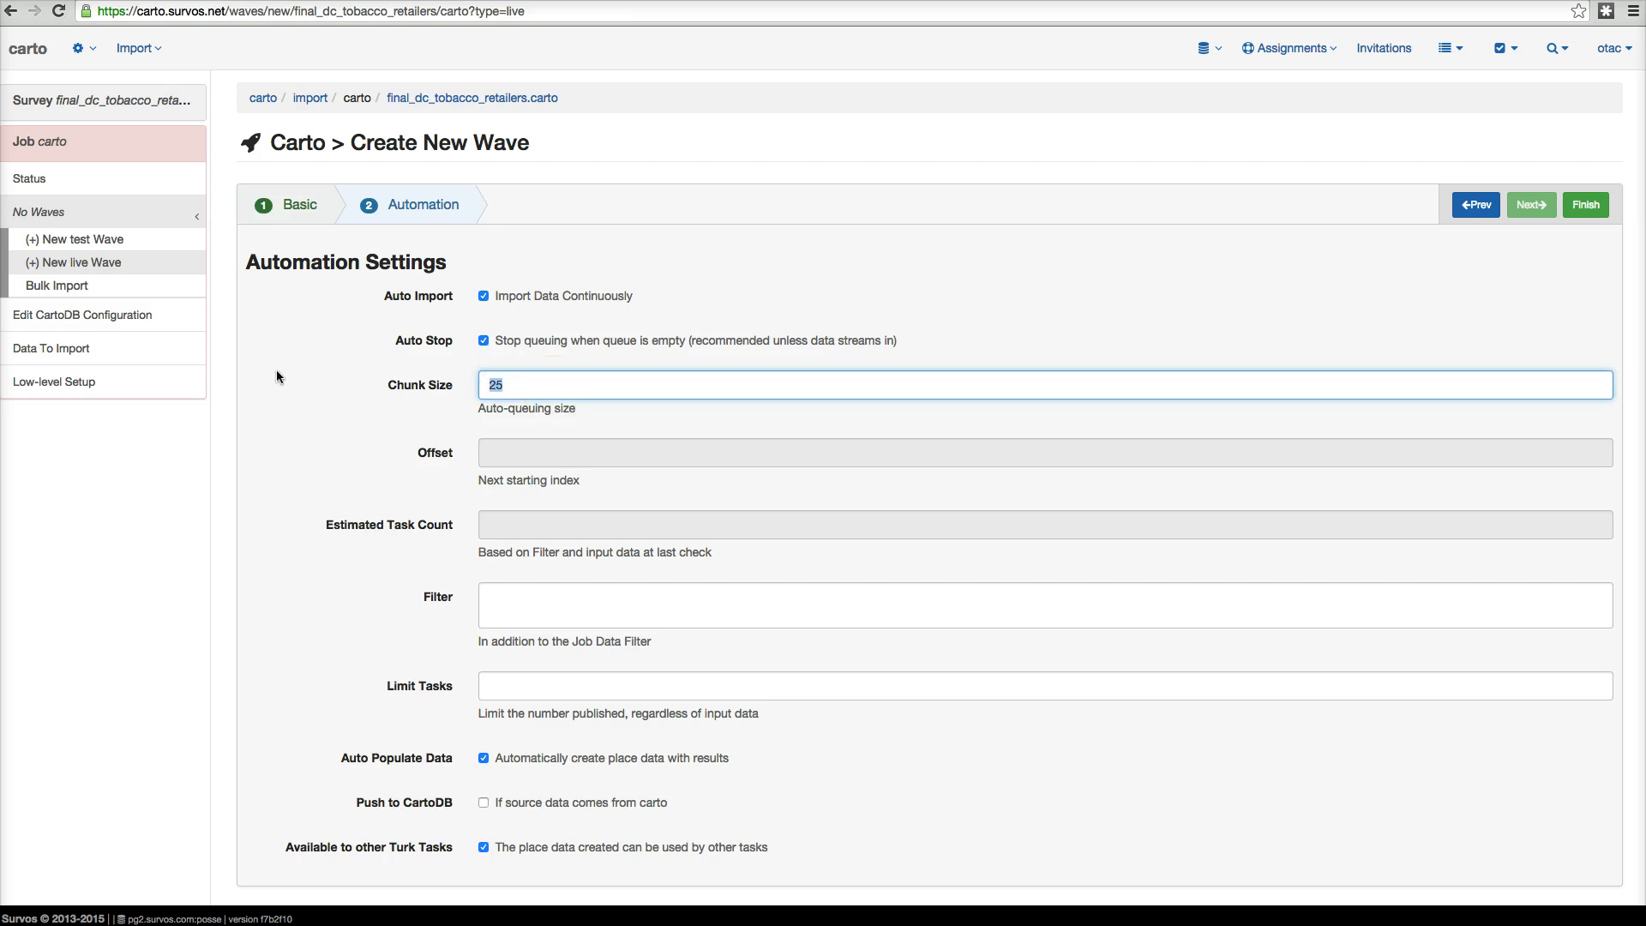
type("500")
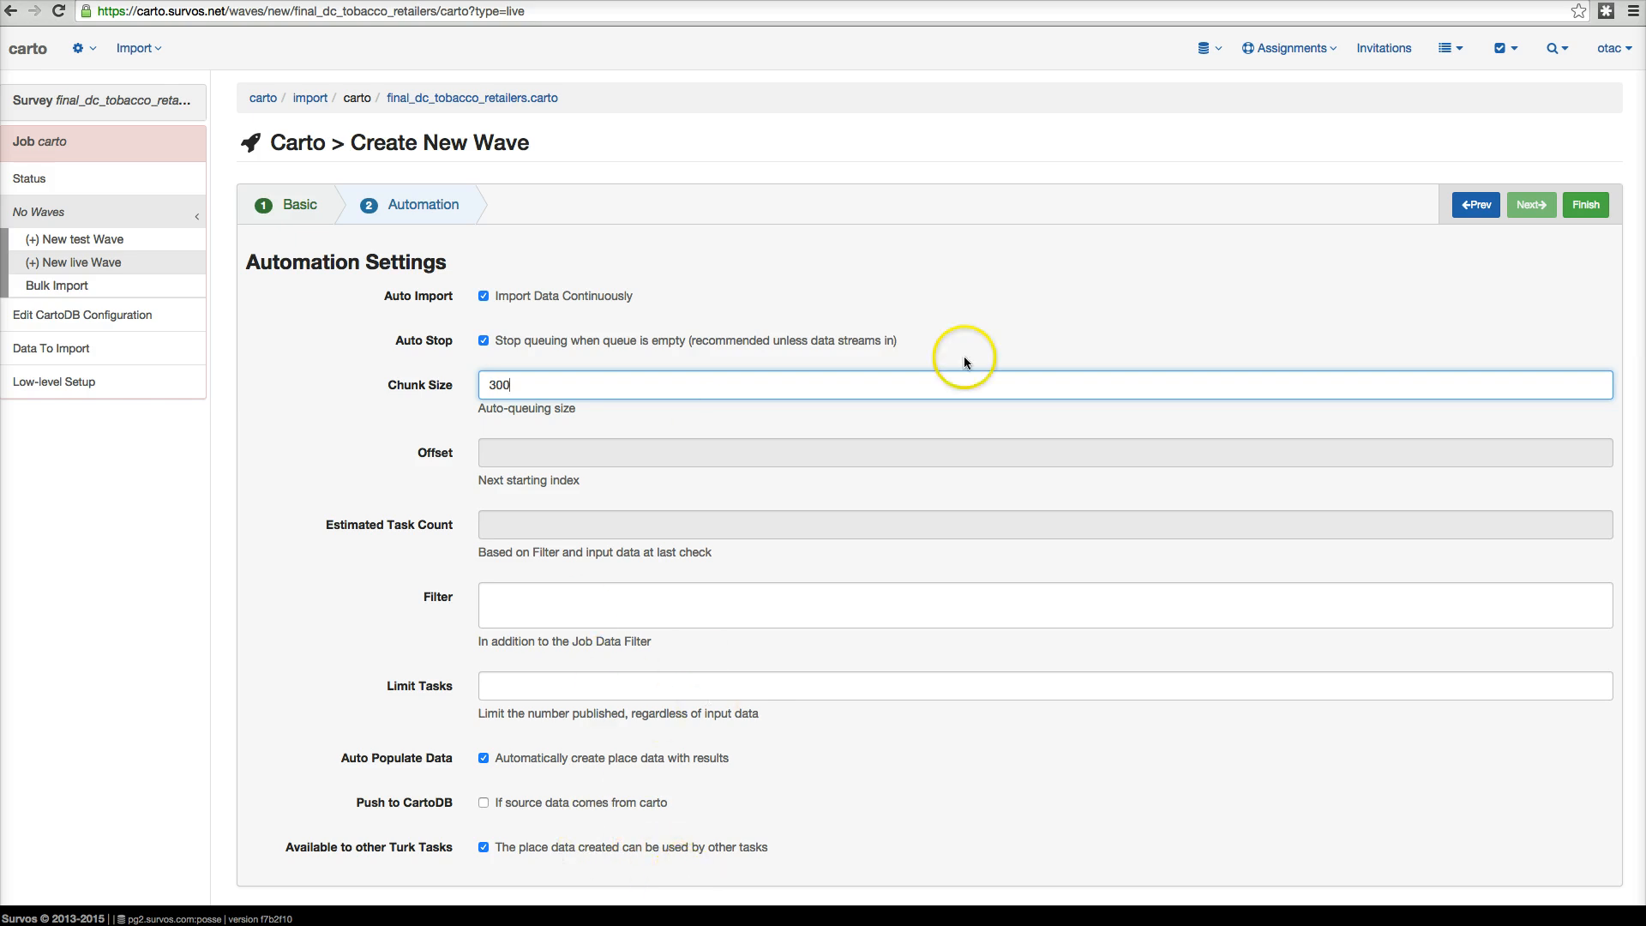
left_click(1595, 205)
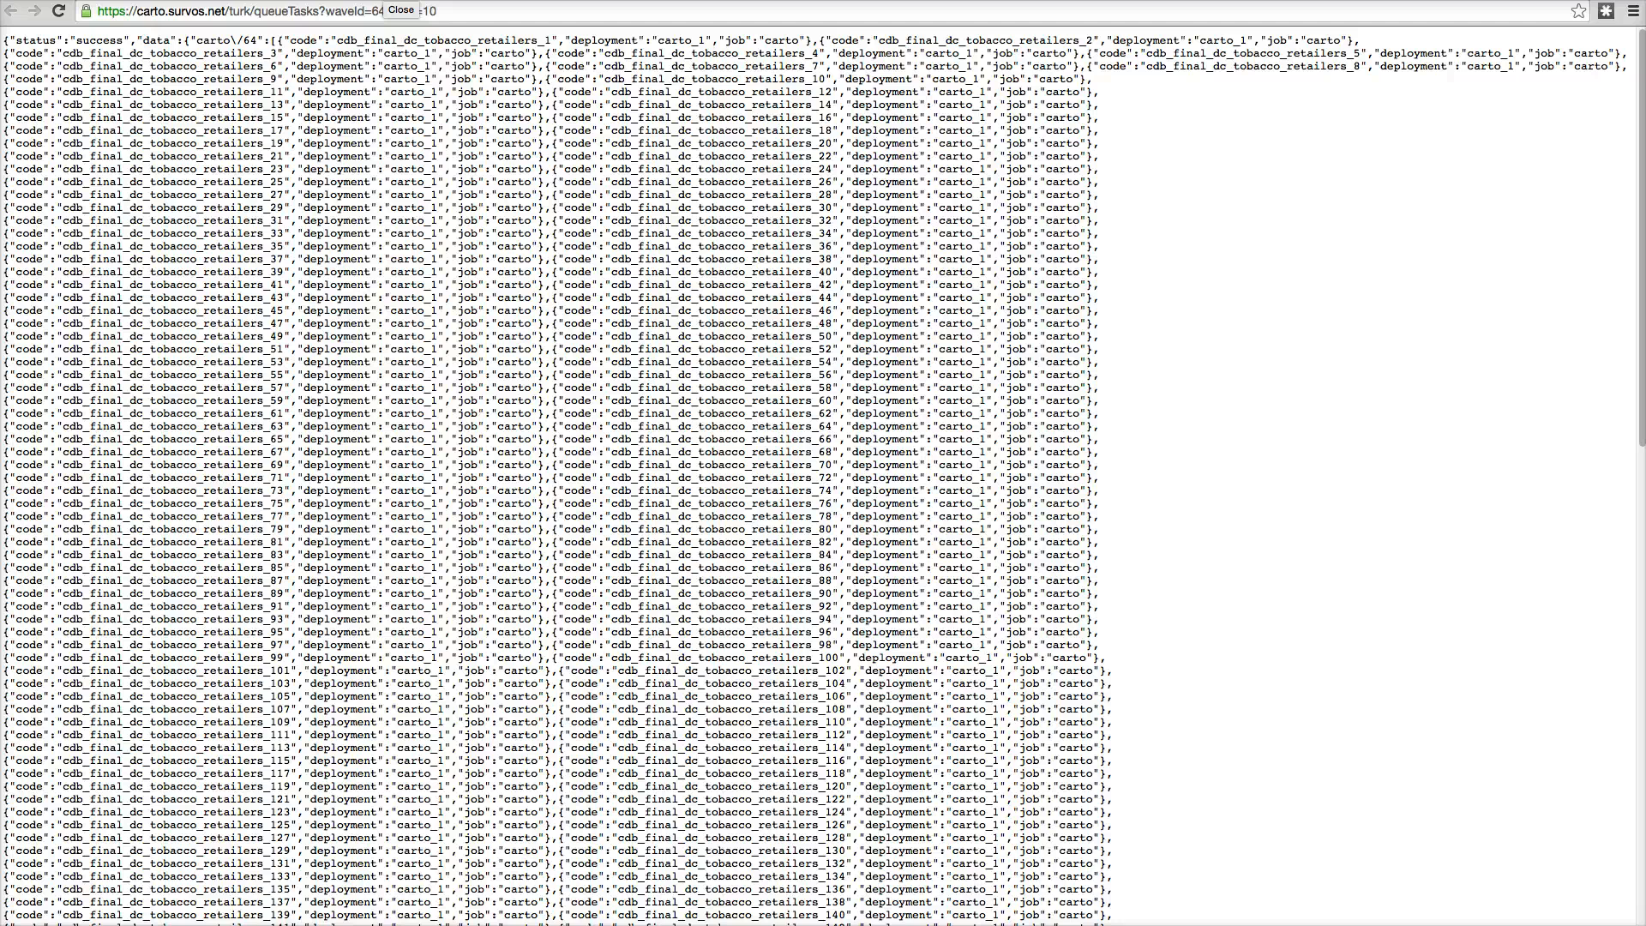
Step: Run the data creation API for wave carto_1 and reload the wave overview
left_click(385, 0)
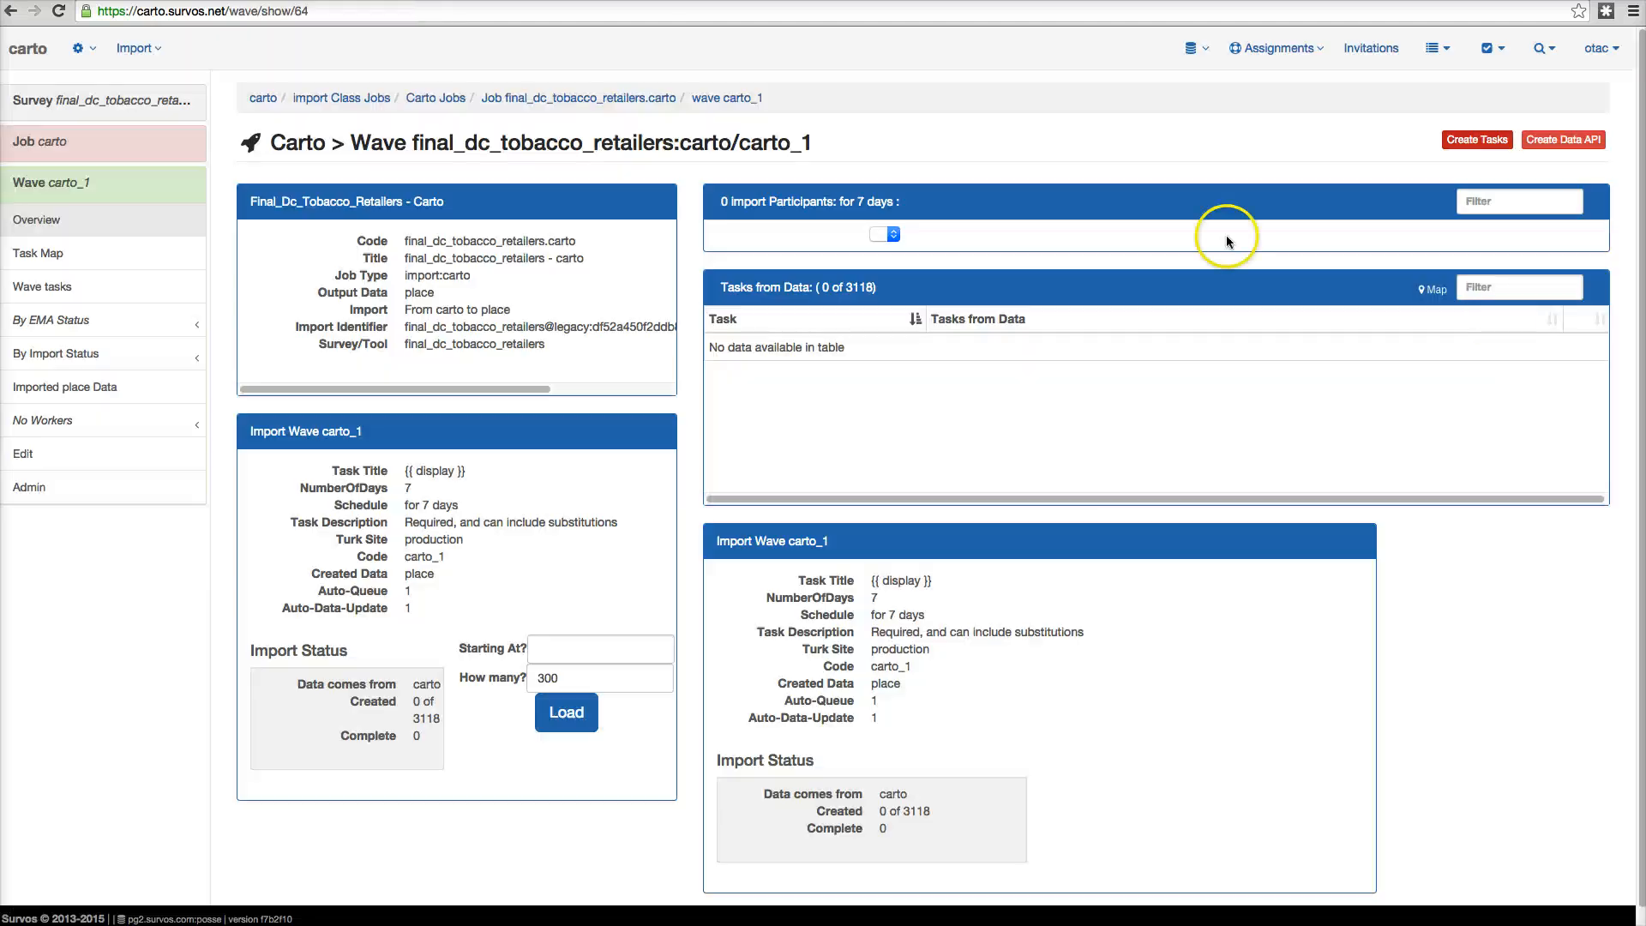
left_click(1578, 151)
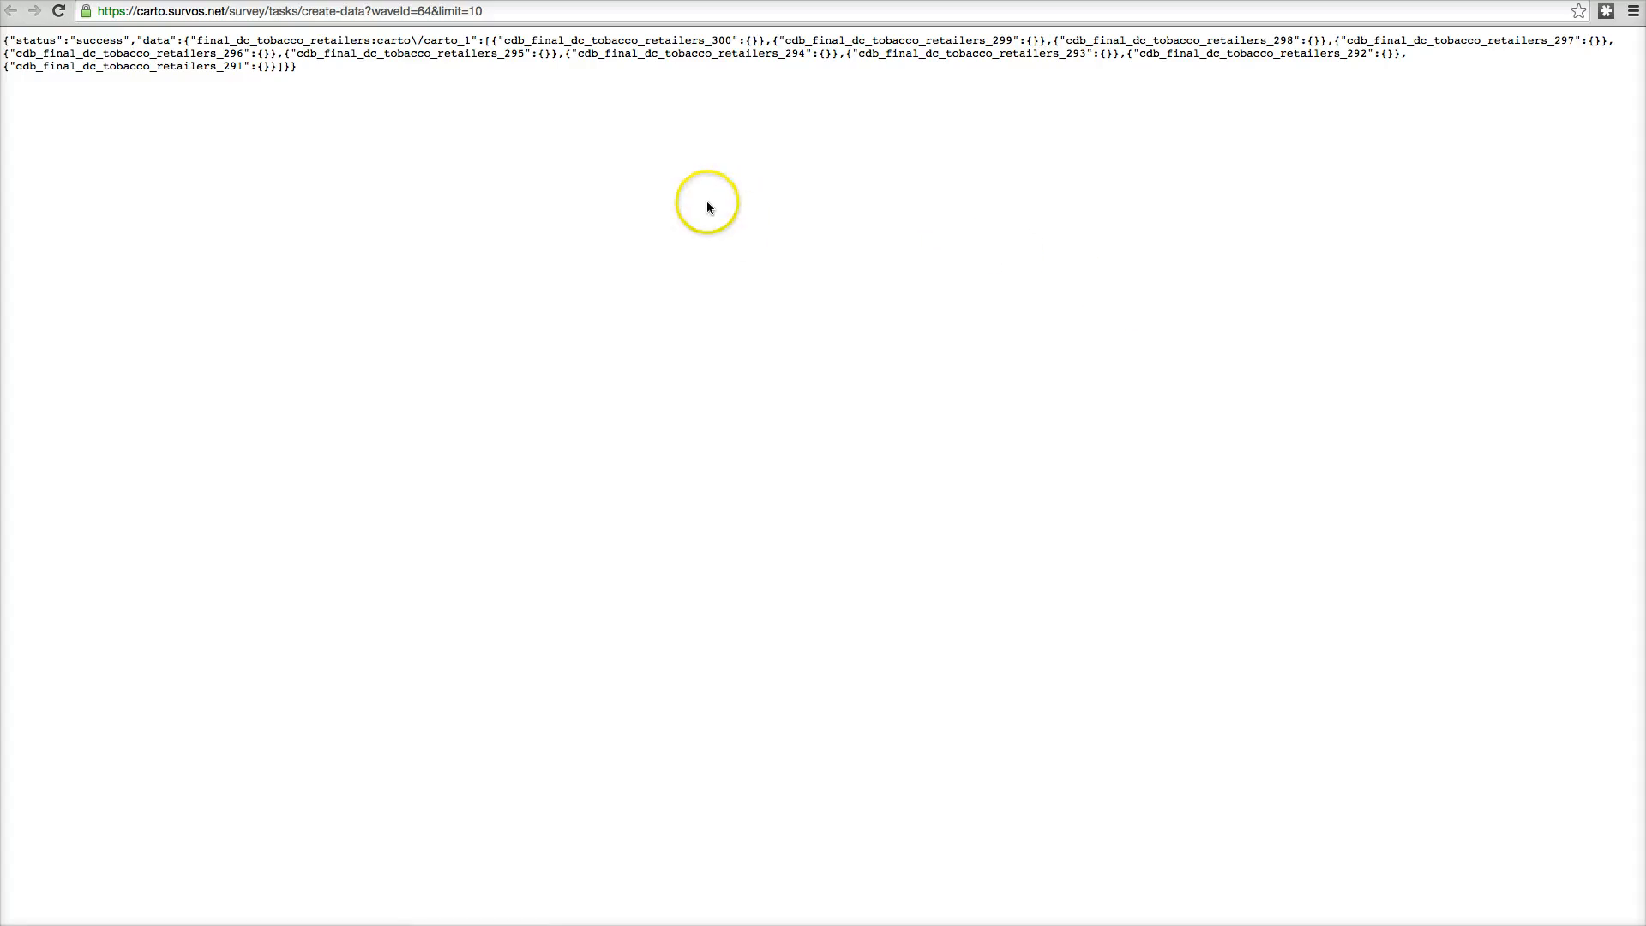
left_click(385, 2)
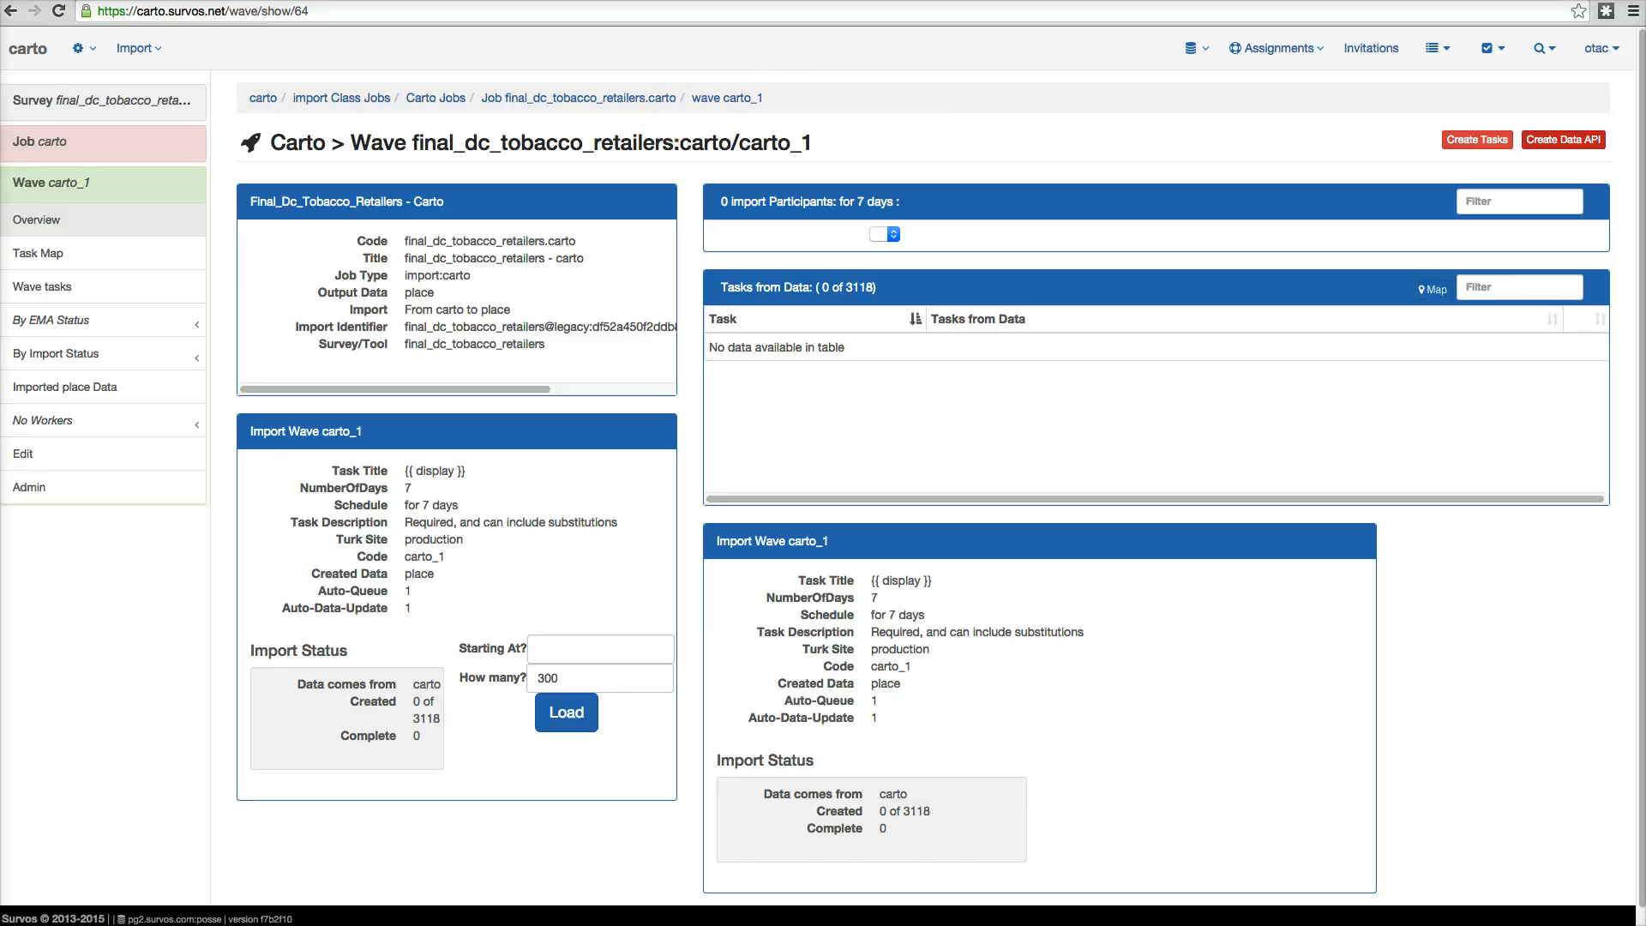
left_click(57, 11)
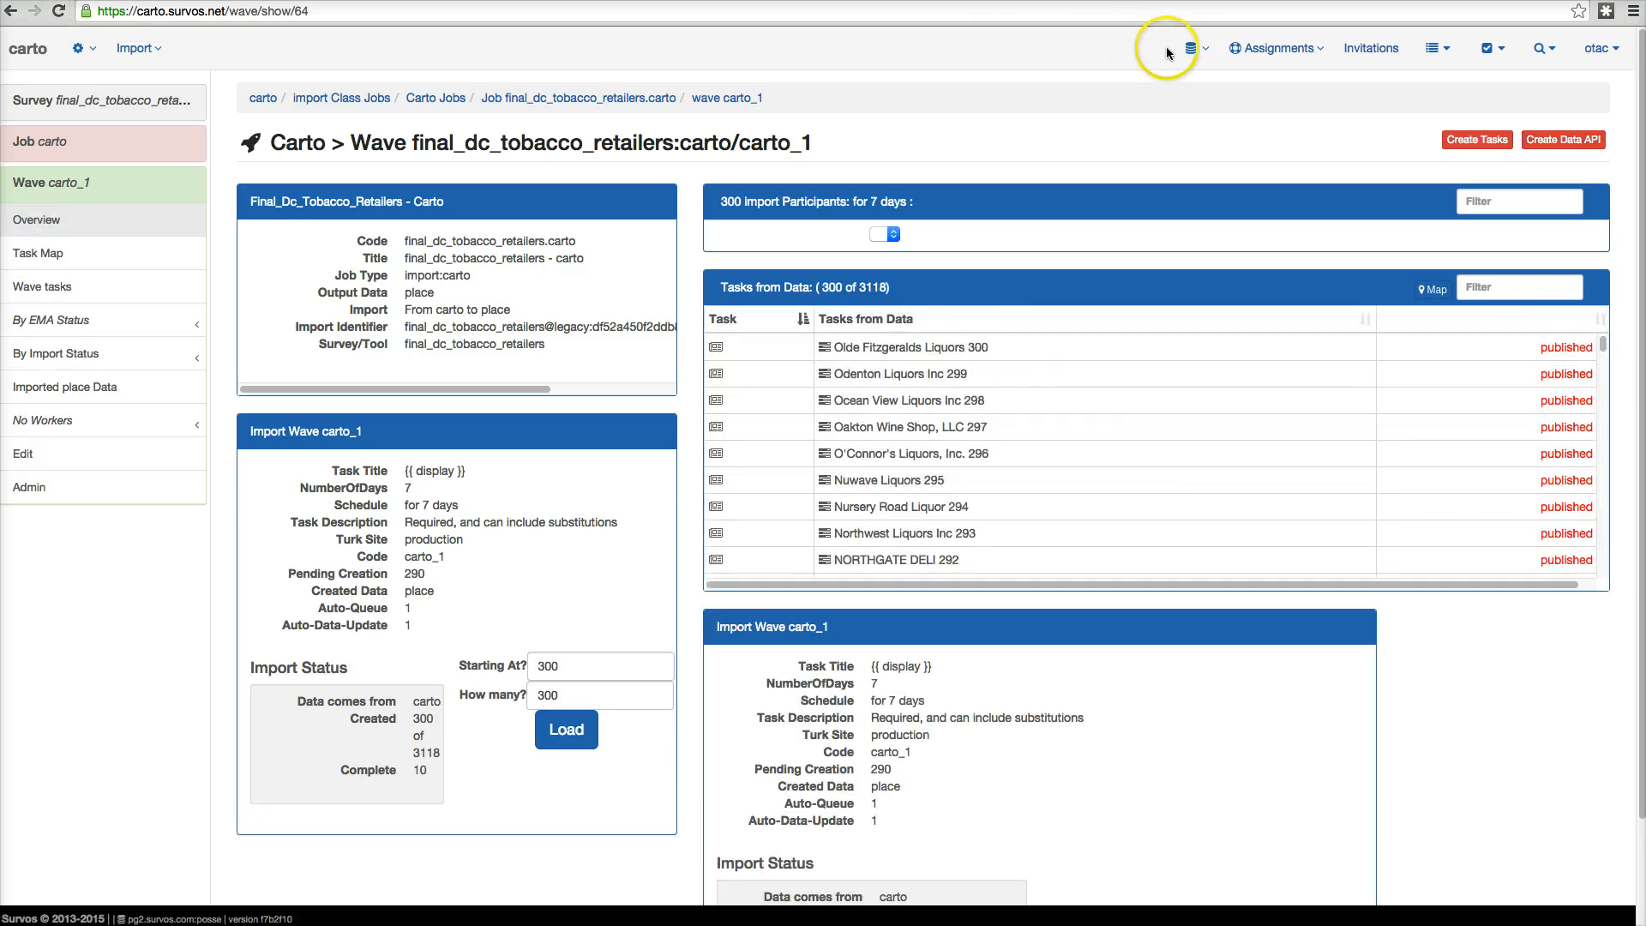
Step: Enable the scheduler in the project's feature settings and save the project
left_click(1192, 50)
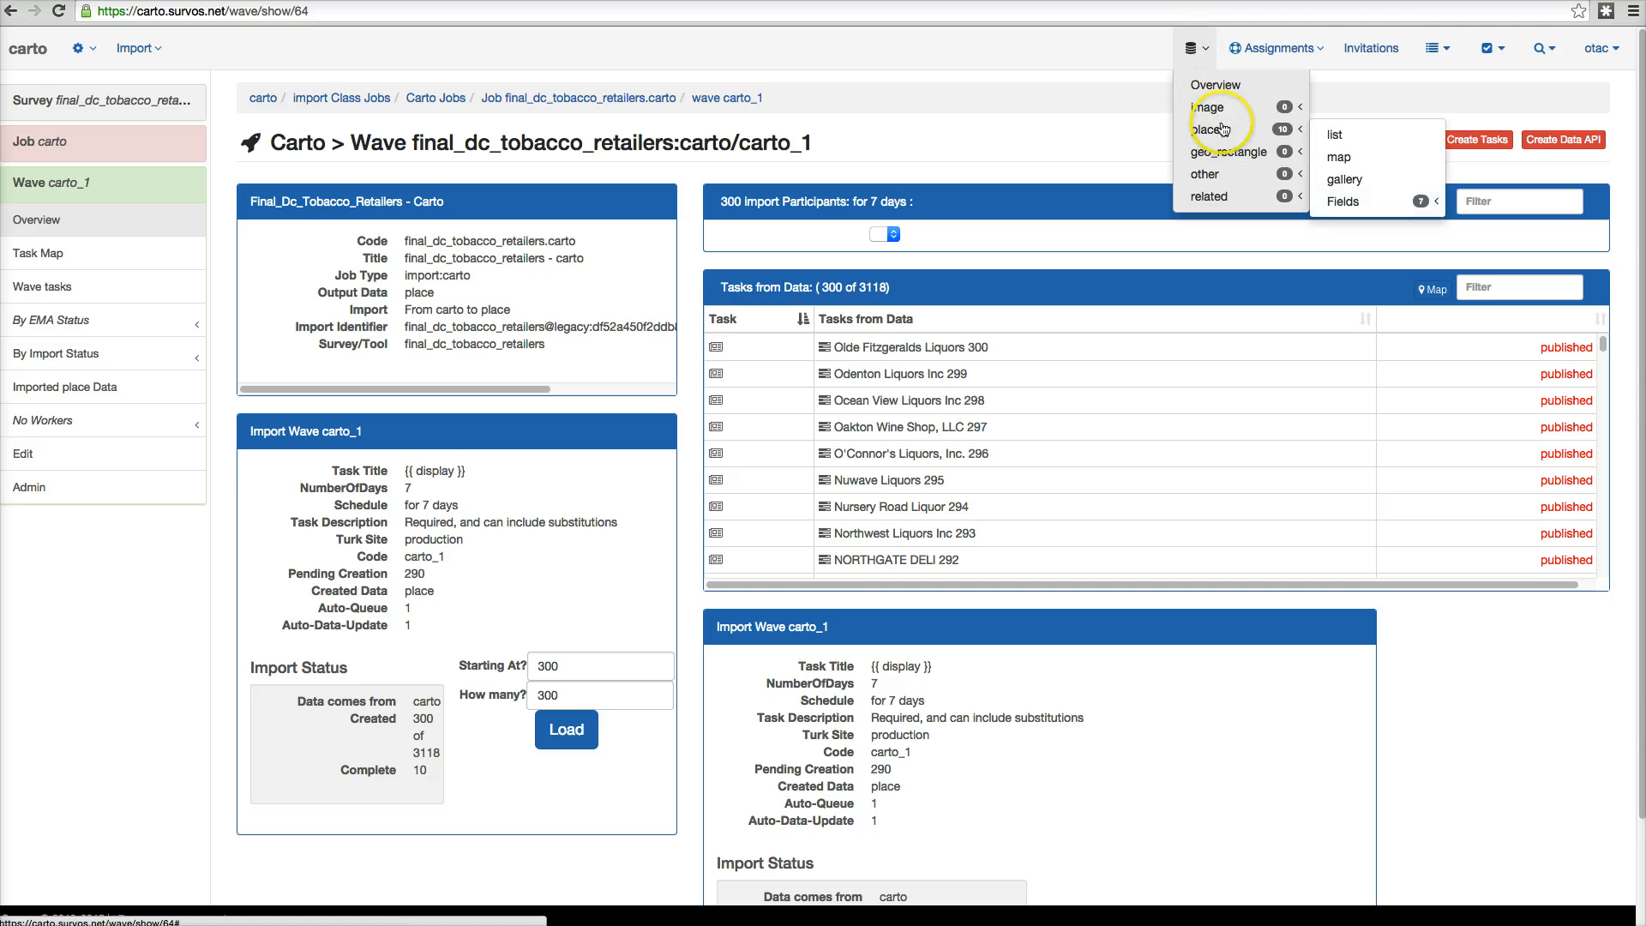
left_click(79, 49)
left_click(110, 109)
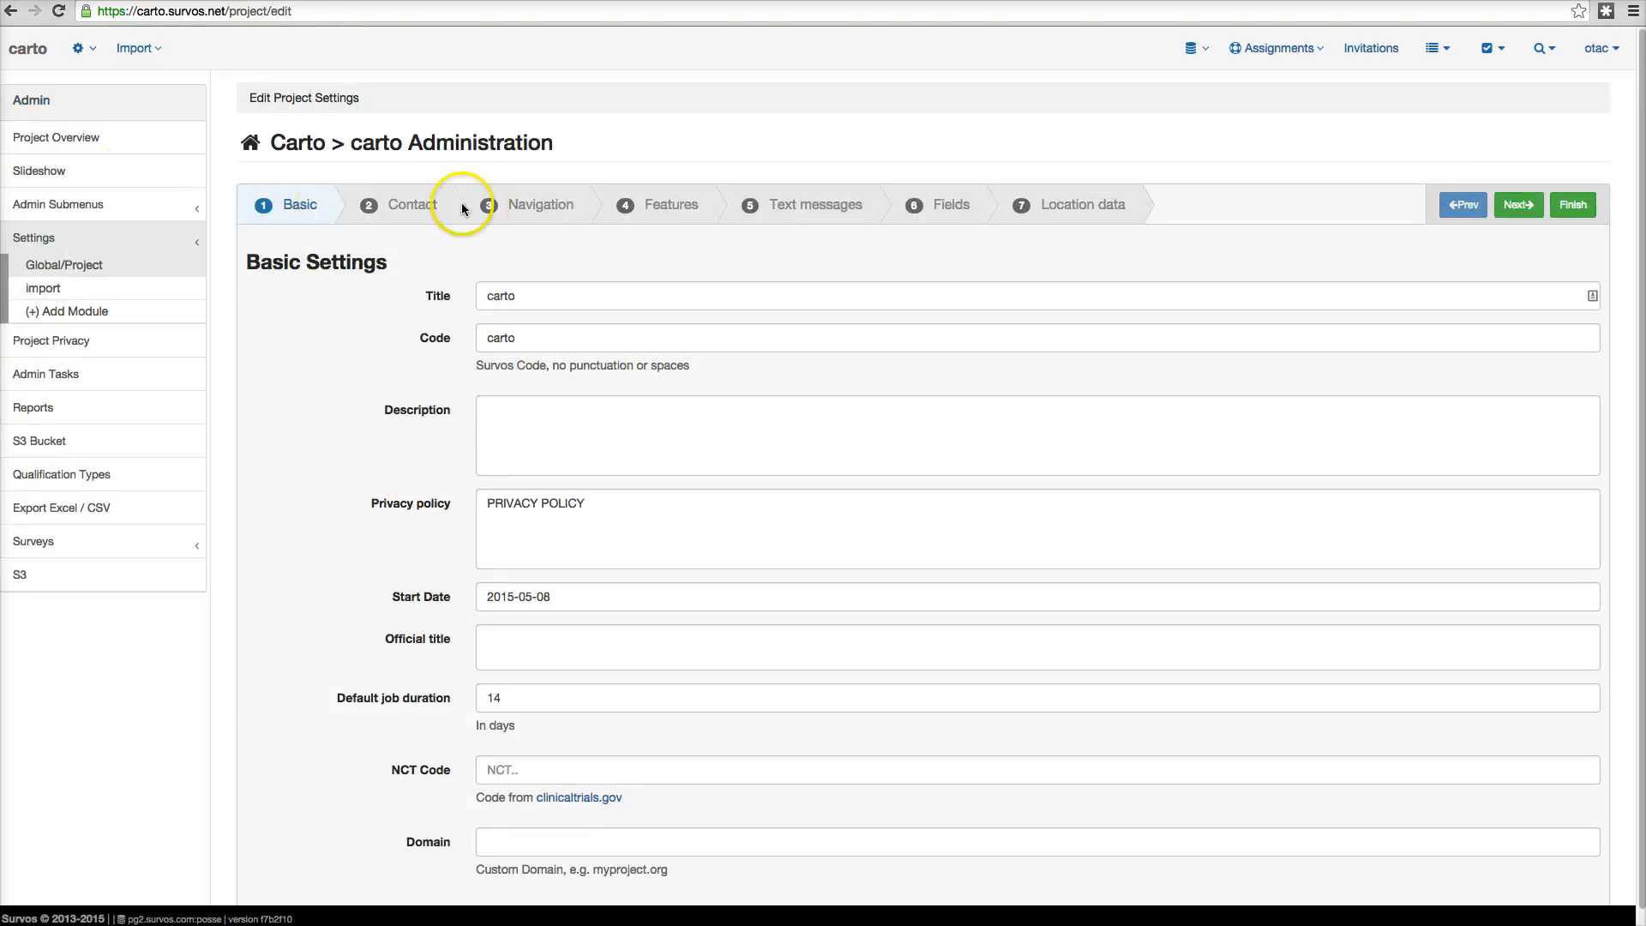
left_click(630, 209)
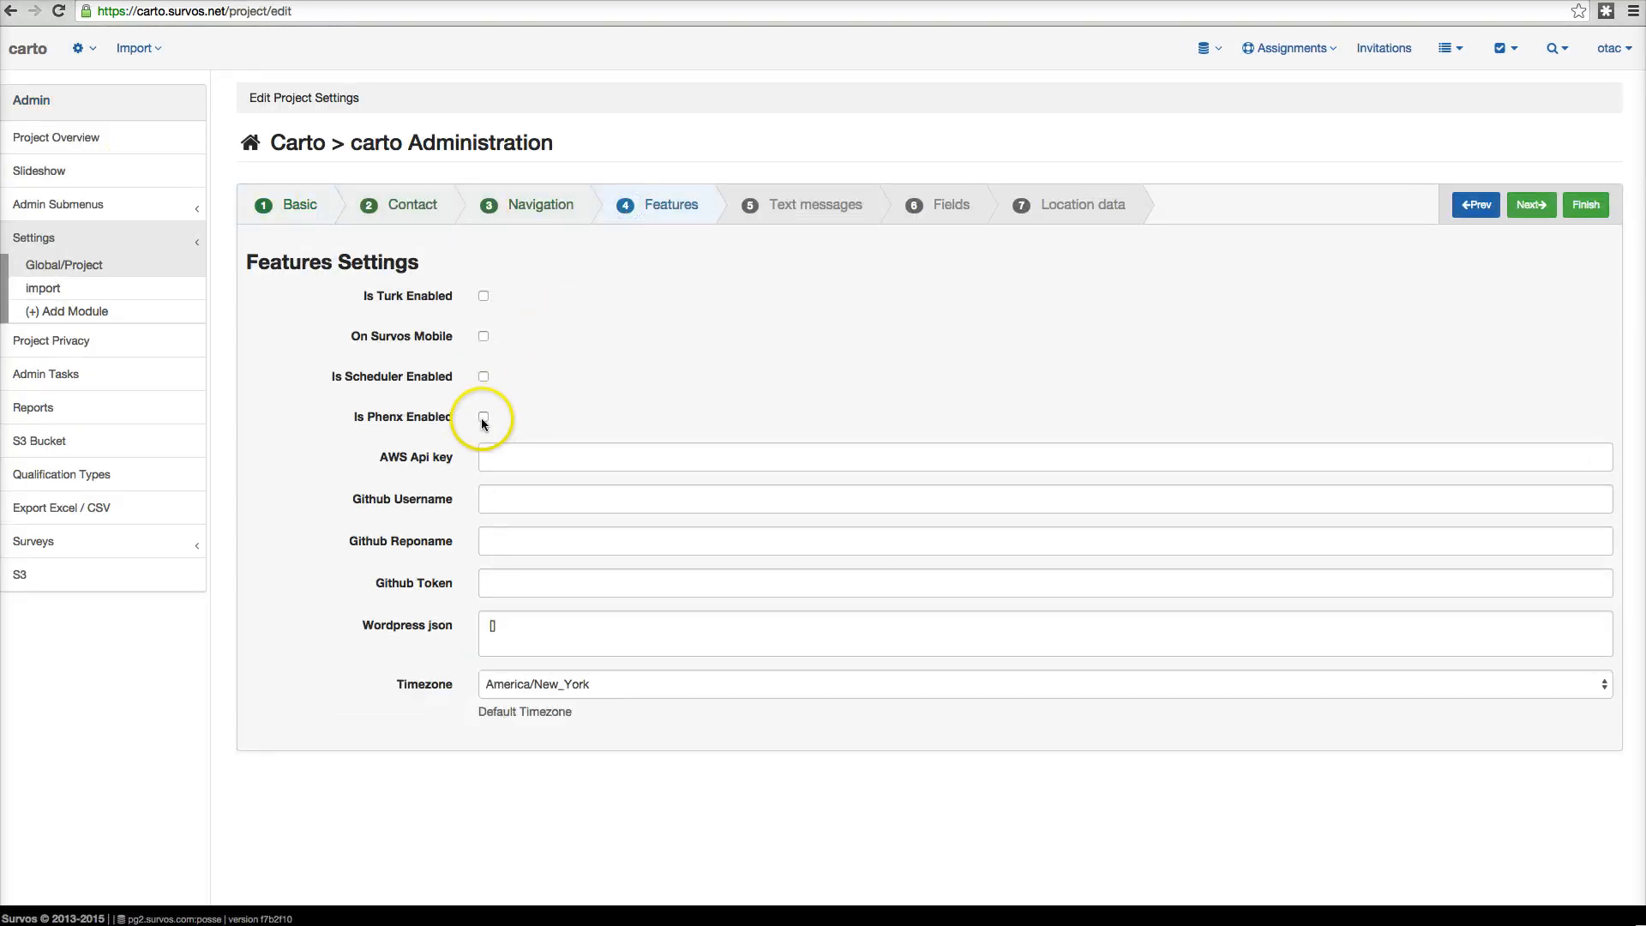
left_click(476, 380)
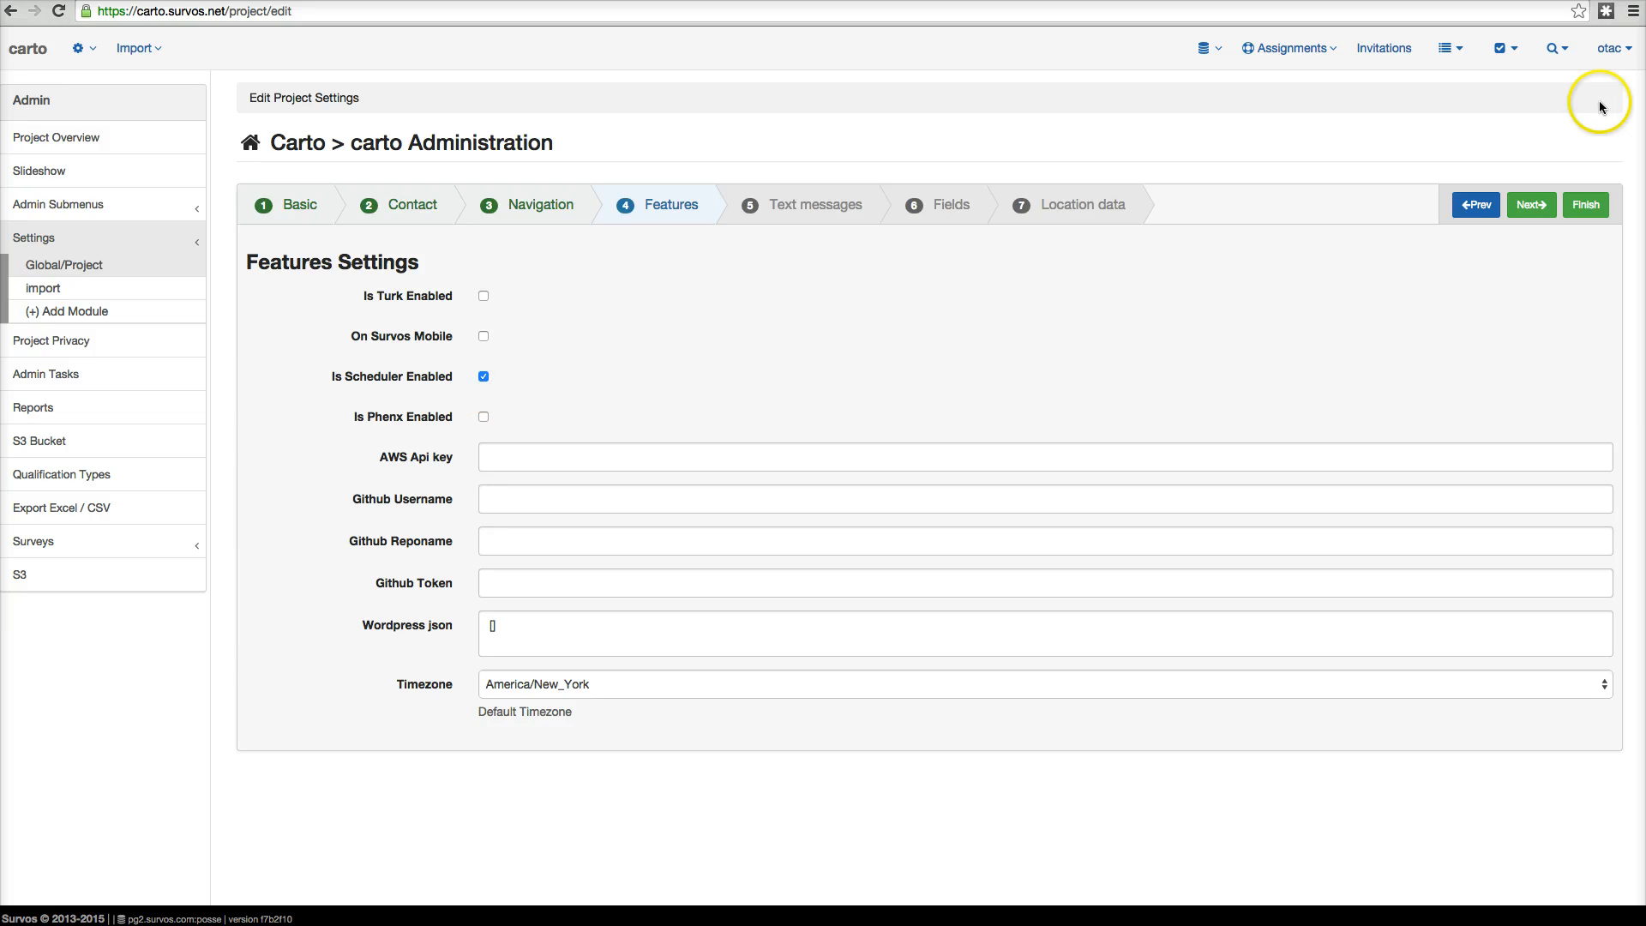
left_click(1585, 204)
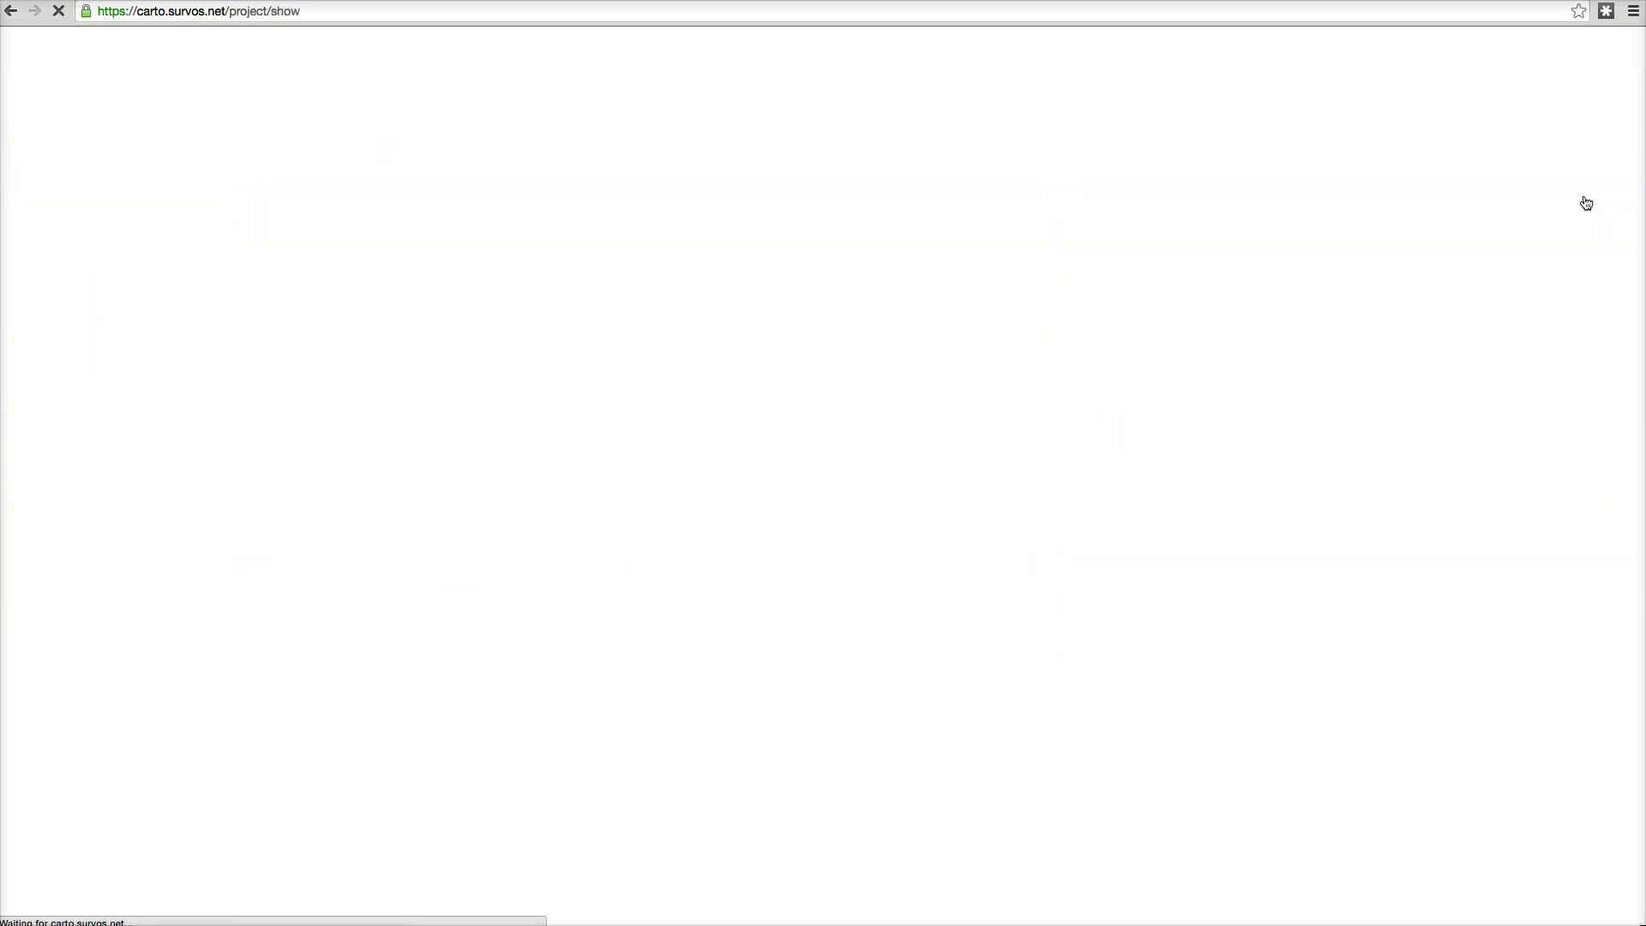